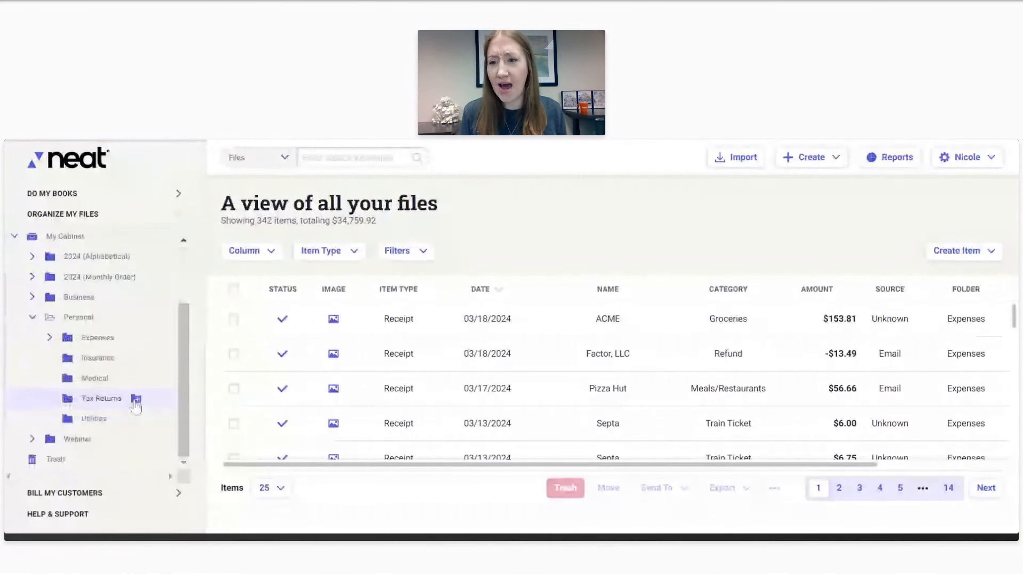
Step: Open the Medical folder under Personal and check its item count and total
left_click(96, 385)
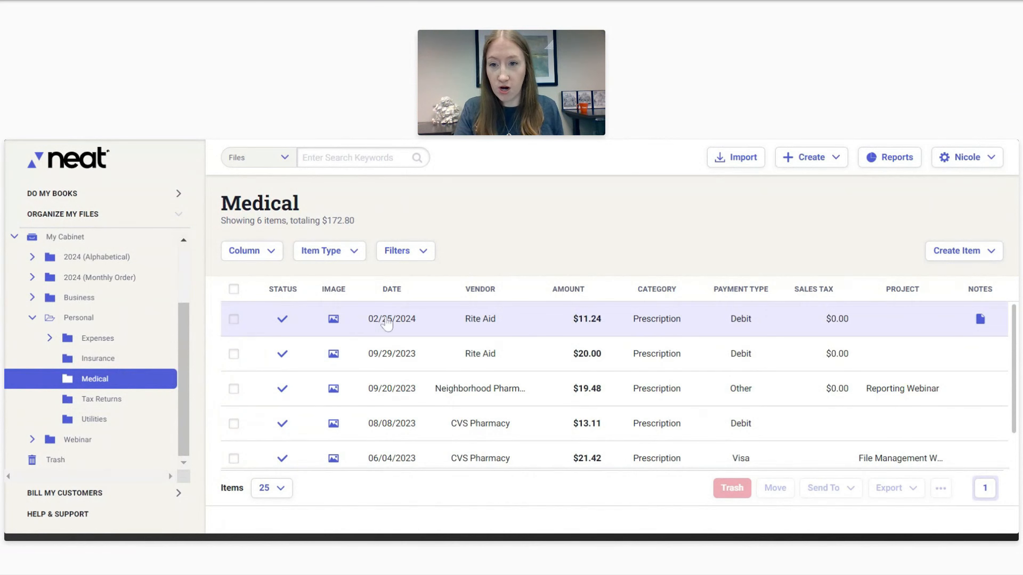
left_click_drag(221, 221, 372, 233)
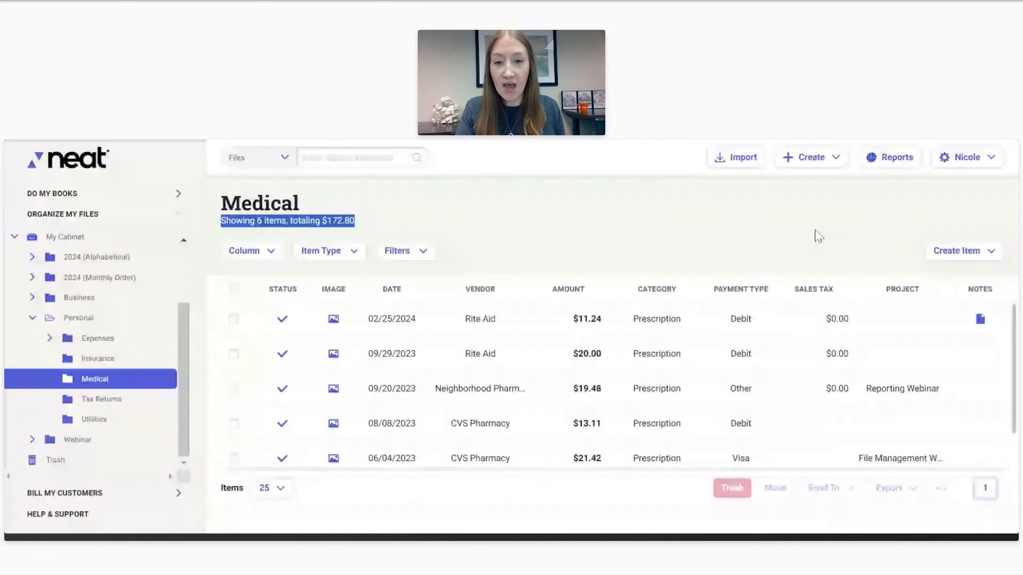
left_click(507, 237)
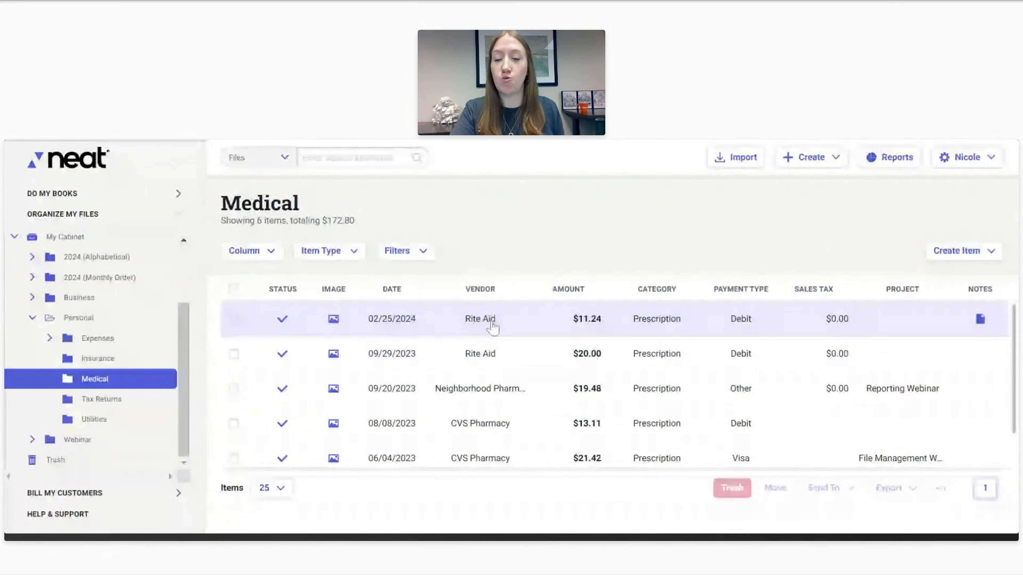
Step: Select the 02/25/2024 Rite Aid receipt and look at the copy actions available for it
right_click(522, 323)
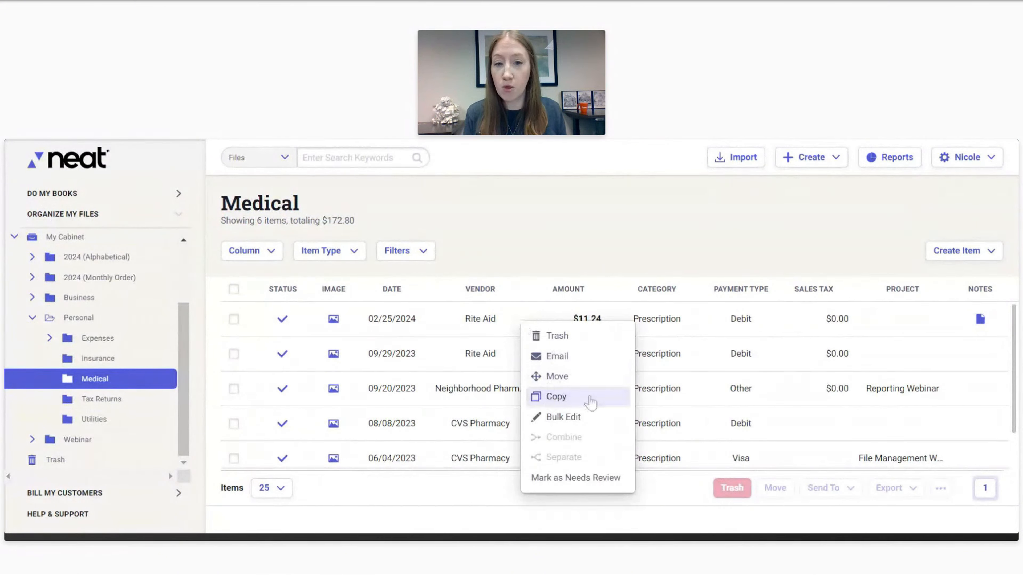
left_click(516, 229)
left_click(233, 321)
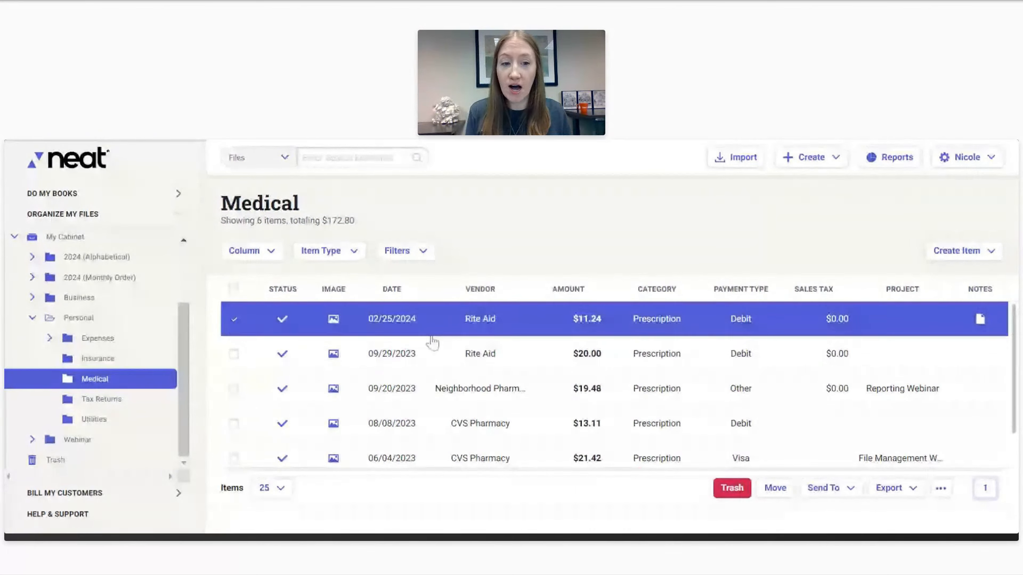
left_click(941, 489)
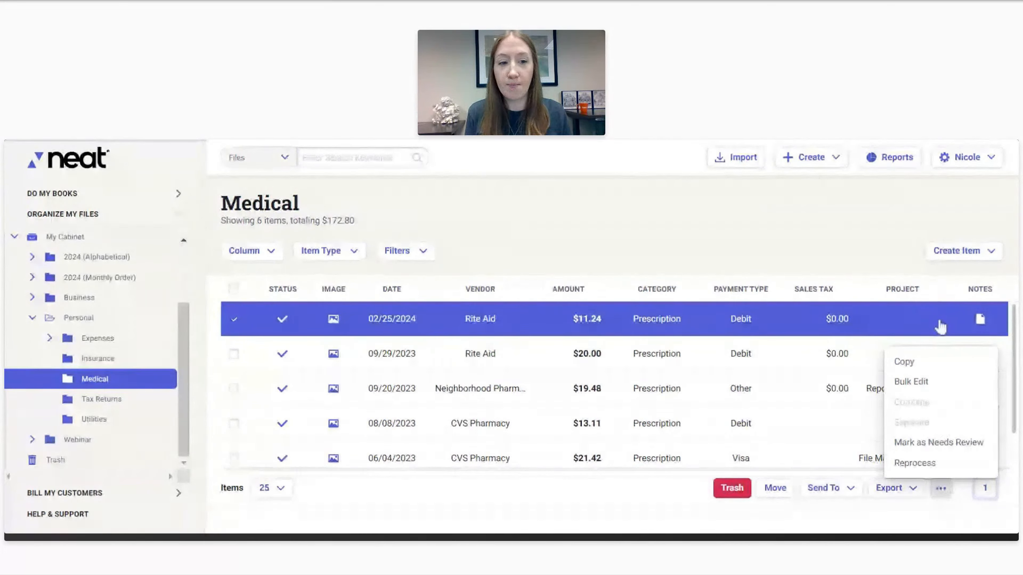
left_click(934, 366)
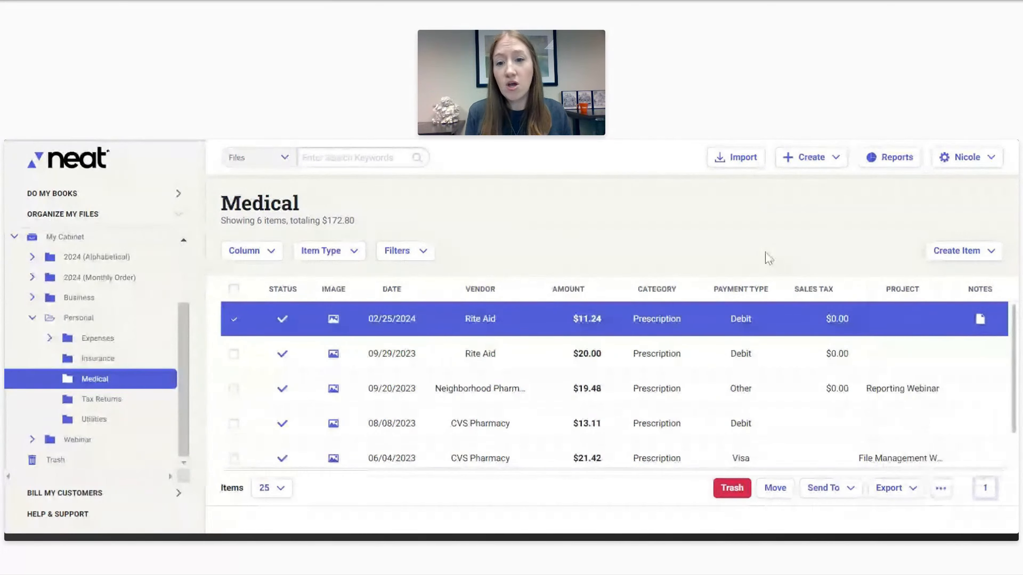
Step: Open the 02/25/2024 Rite Aid receipt and review its details, classification fields and image
left_click(499, 318)
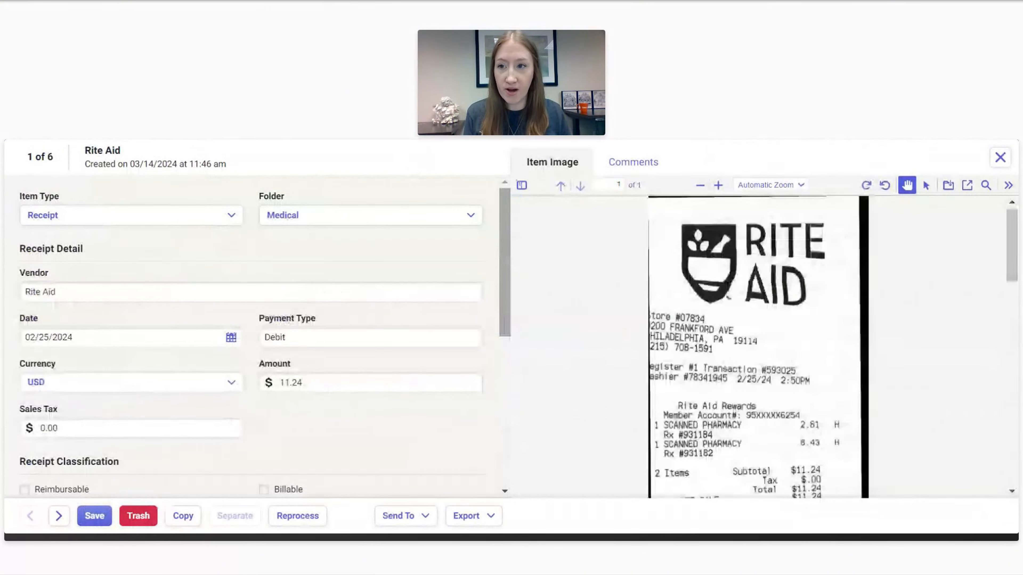
scroll(552, 261, "up", 1)
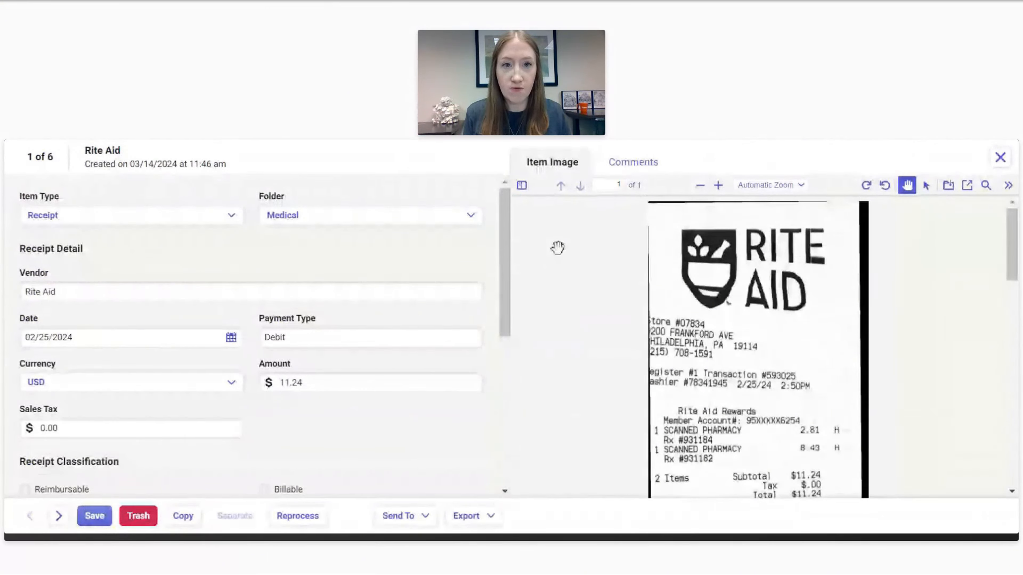
scroll(307, 278, "down", 5)
scroll(319, 290, "up", 3)
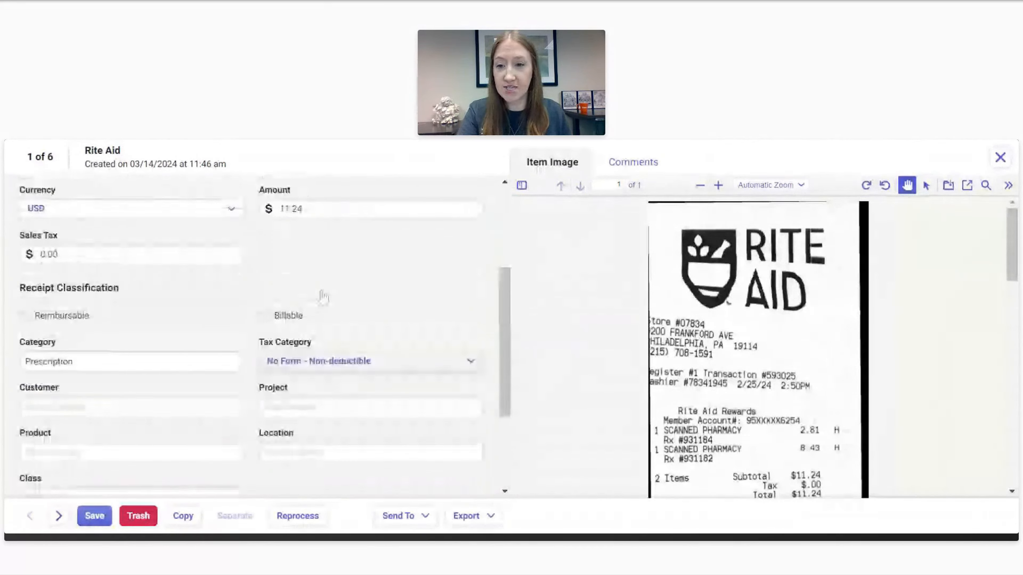
scroll(322, 297, "up", 2)
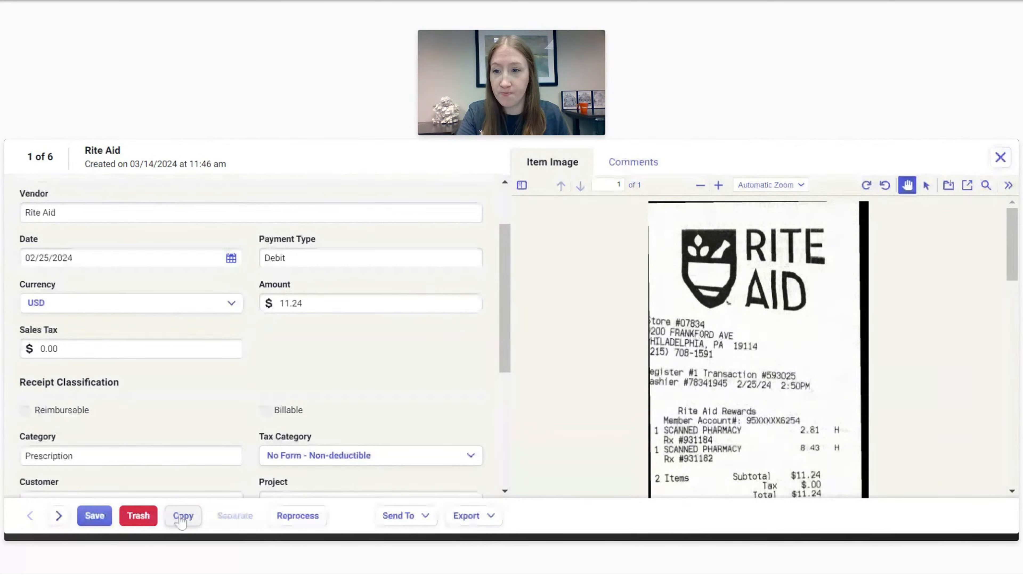
Step: Copy the open Rite Aid receipt into the Medical folder and return to the folder's item list
left_click(182, 518)
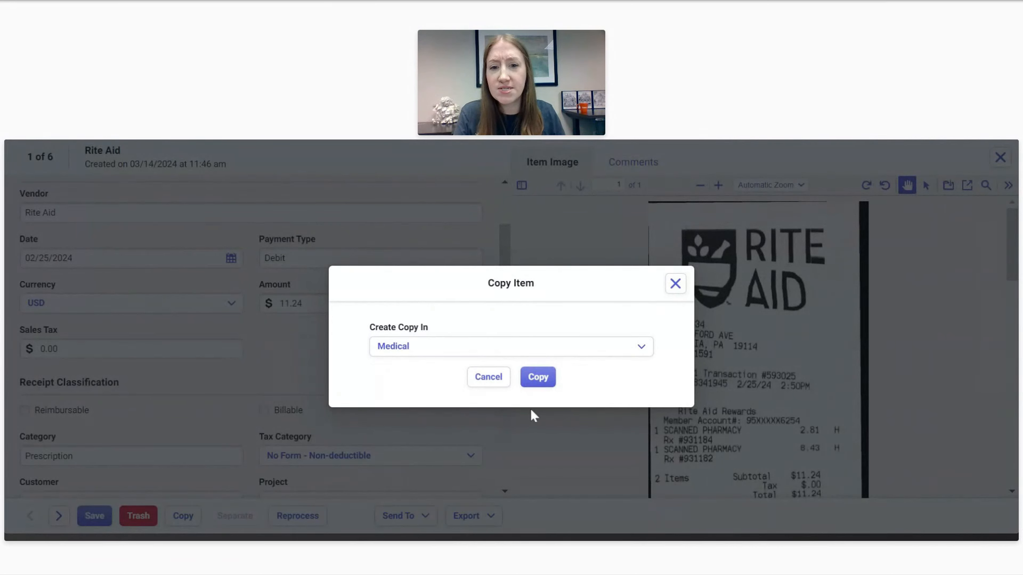
left_click(516, 347)
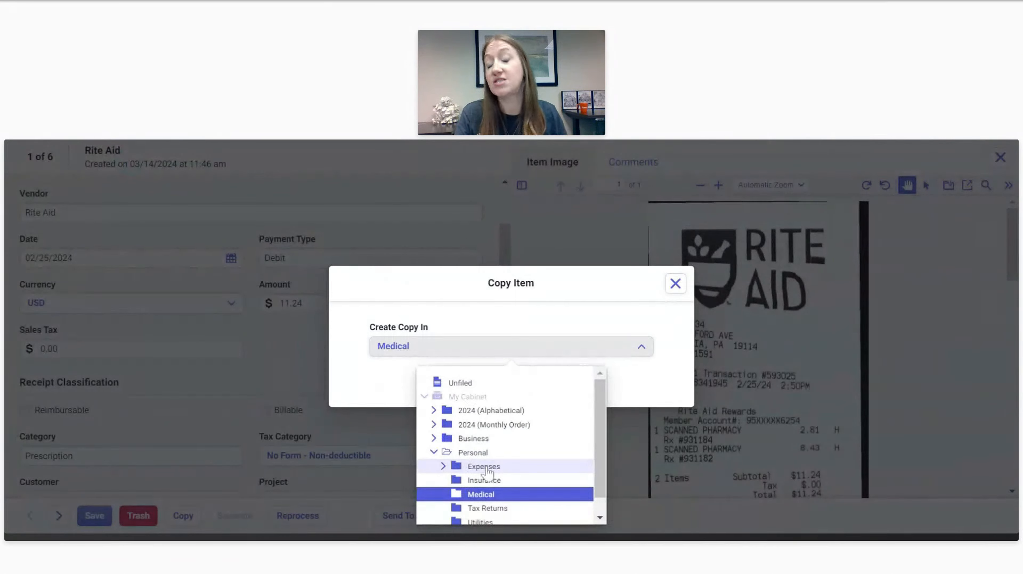
left_click(479, 317)
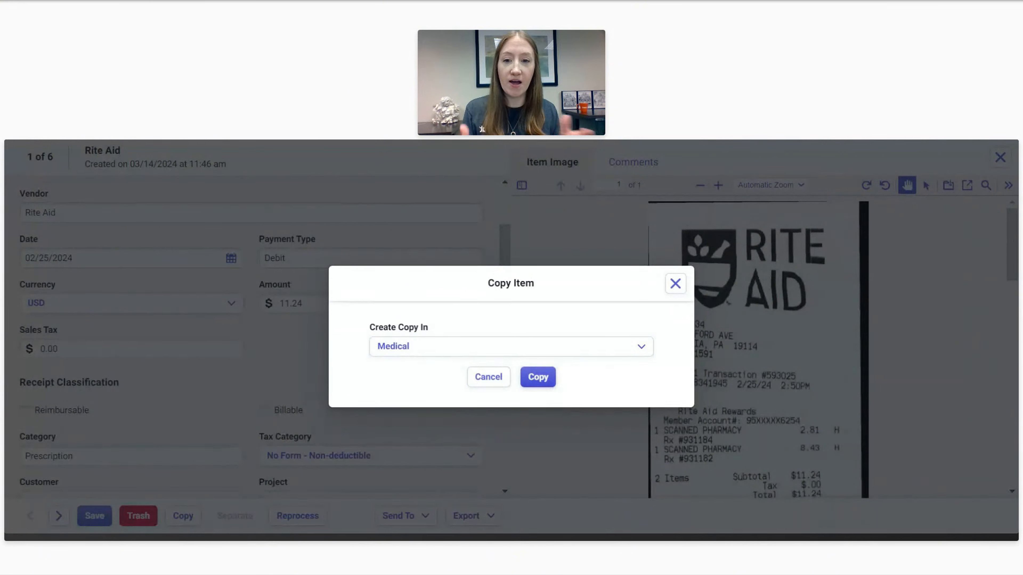
left_click(540, 380)
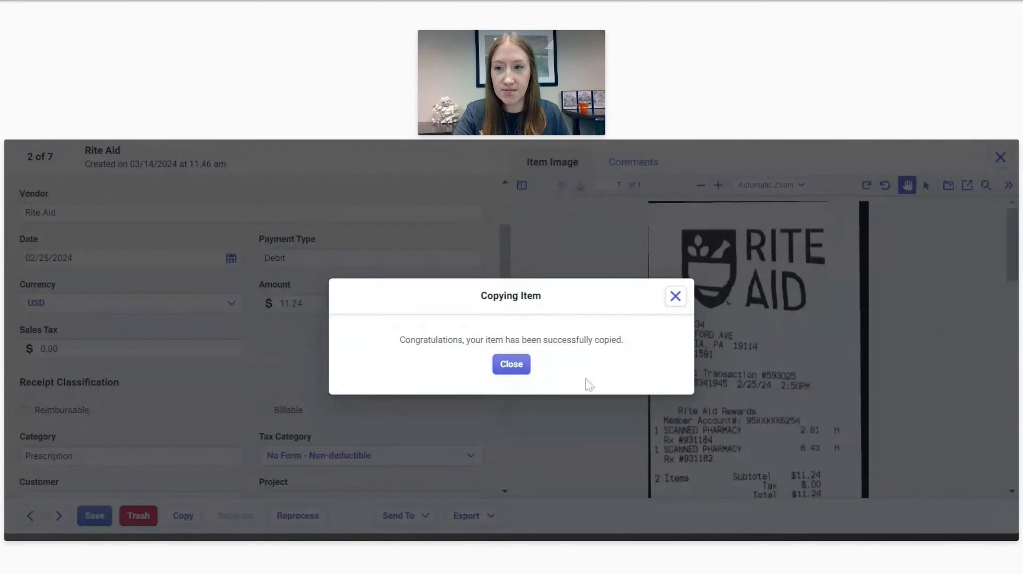
left_click(521, 369)
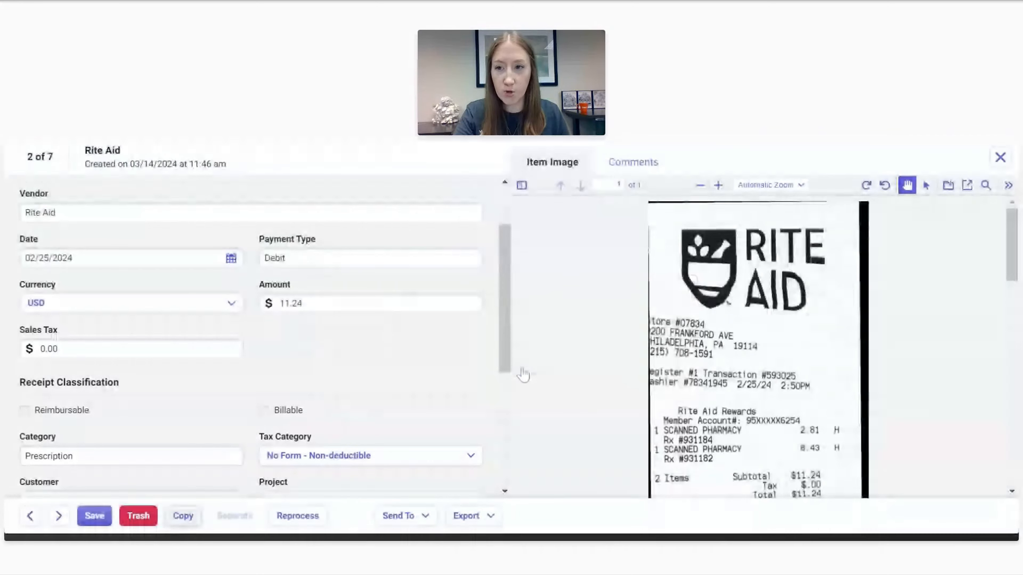
left_click(1001, 159)
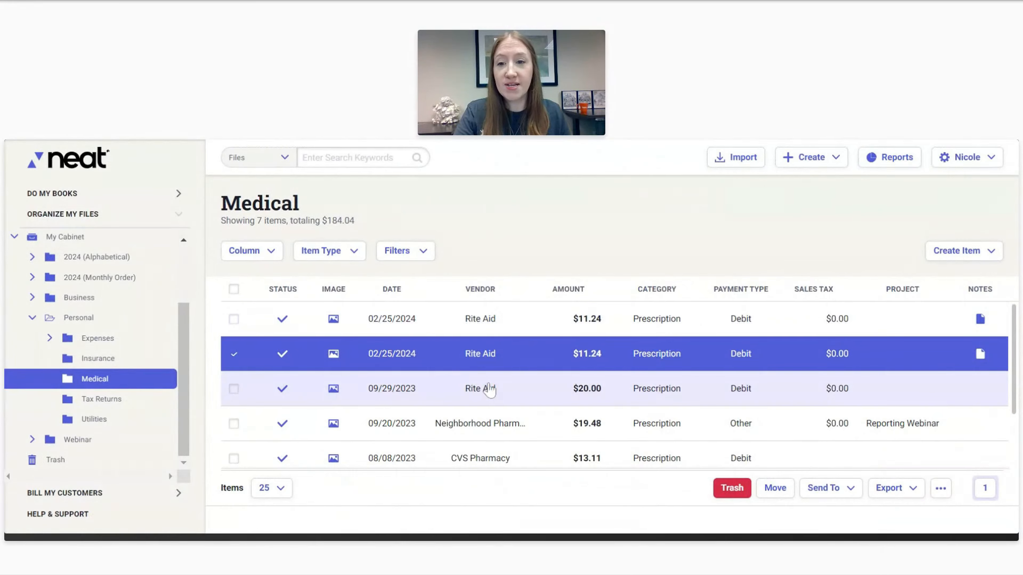
Step: Check the Medical folder's updated summary, then examine the original Rite Aid receipt's details and notes and close it
left_click_drag(220, 221, 364, 227)
left_click(417, 214)
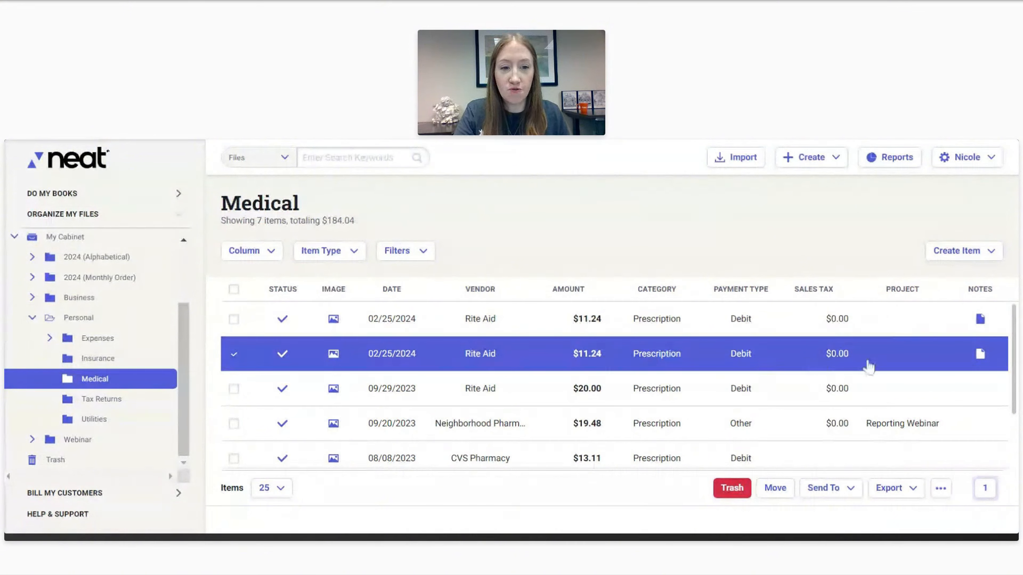
left_click(451, 362)
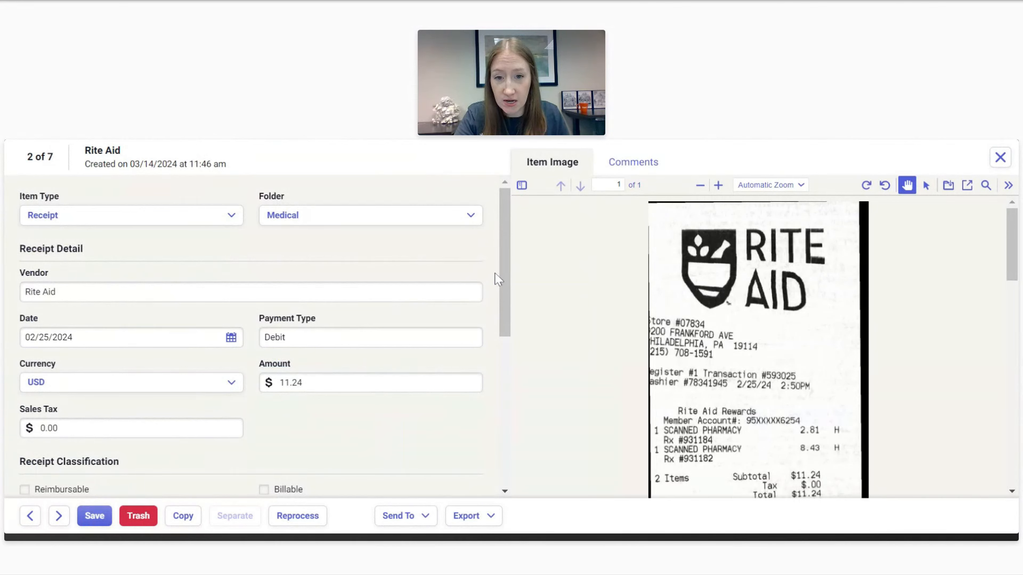
left_click_drag(498, 273, 501, 373)
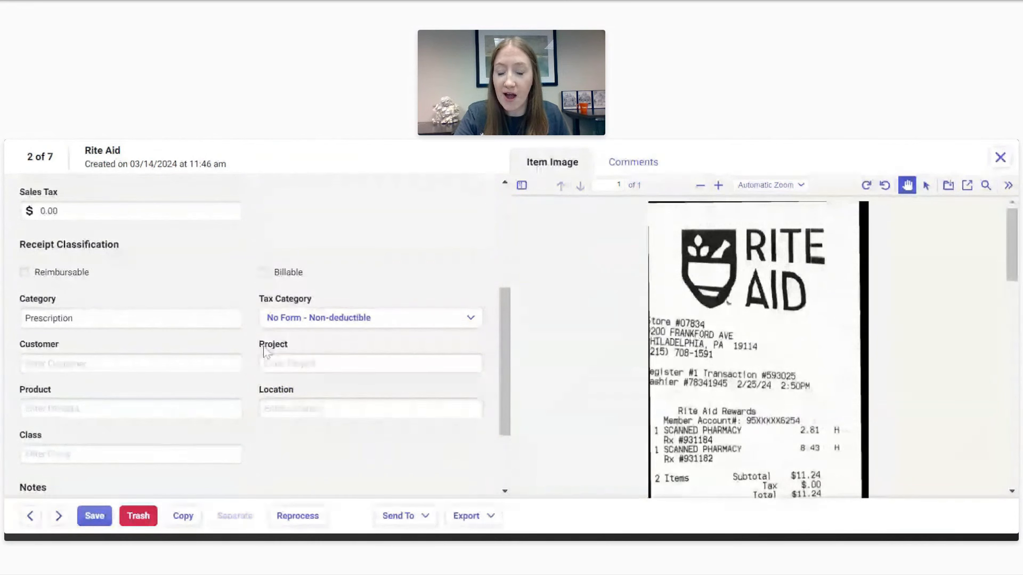
left_click_drag(501, 311, 501, 360)
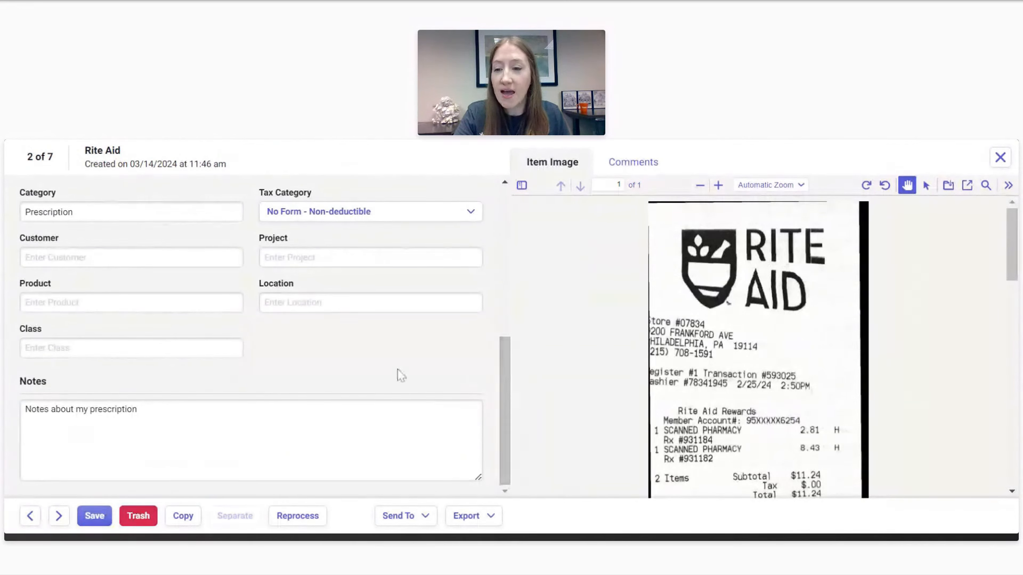
left_click_drag(138, 411, 24, 410)
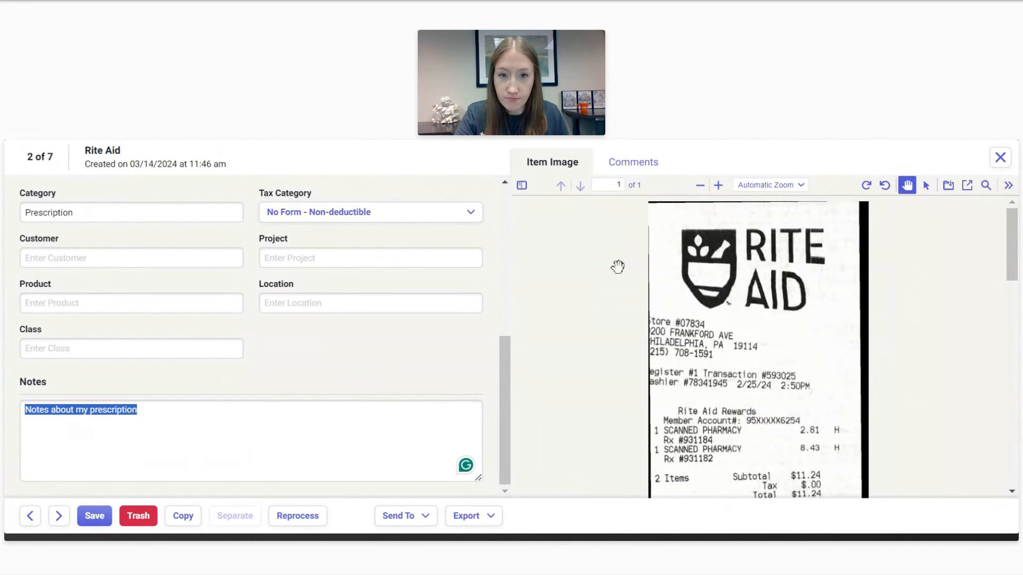
left_click(999, 157)
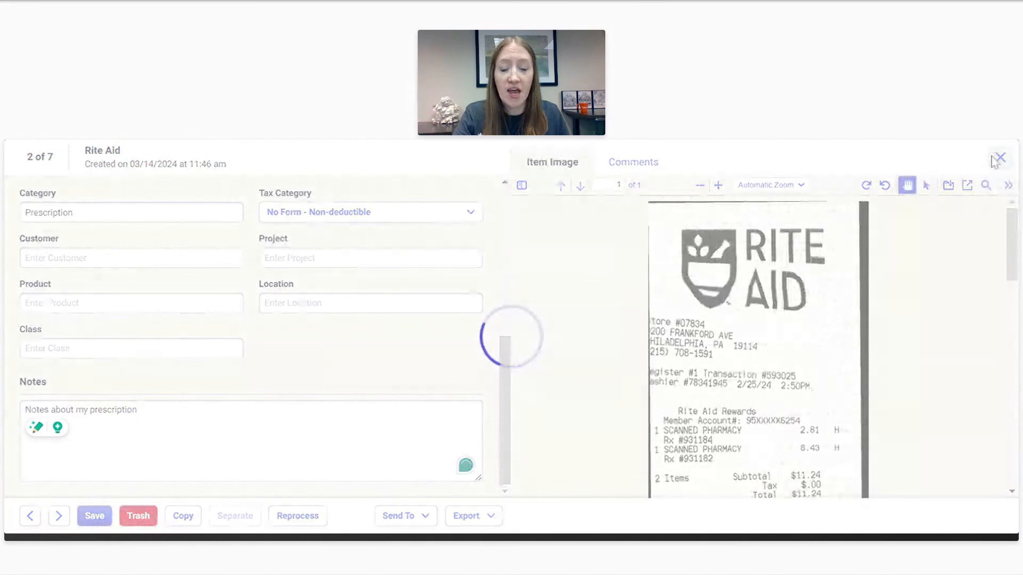
Step: Open the copied Rite Aid receipt, check that its fields and notes match the original, and close it
left_click(486, 319)
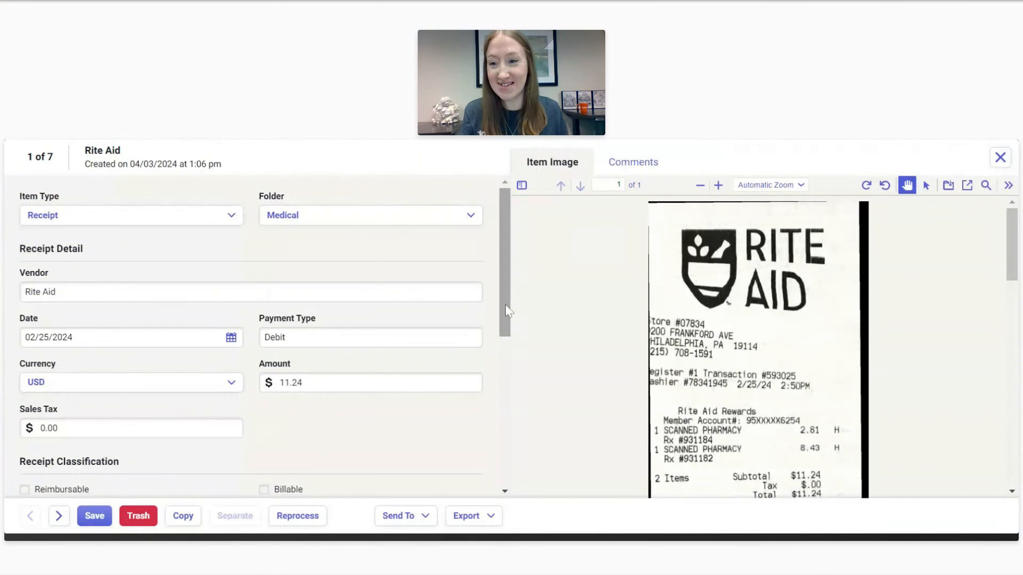
mouse_move(506, 268)
left_mouse_down()
mouse_move(504, 288)
mouse_move(512, 259)
left_mouse_up()
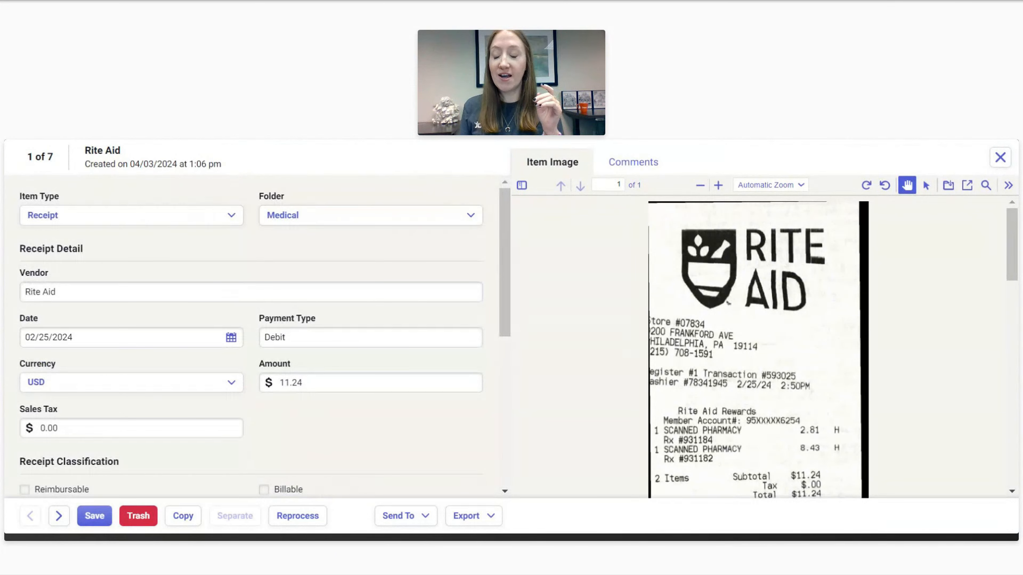
scroll(492, 417, "down", 5)
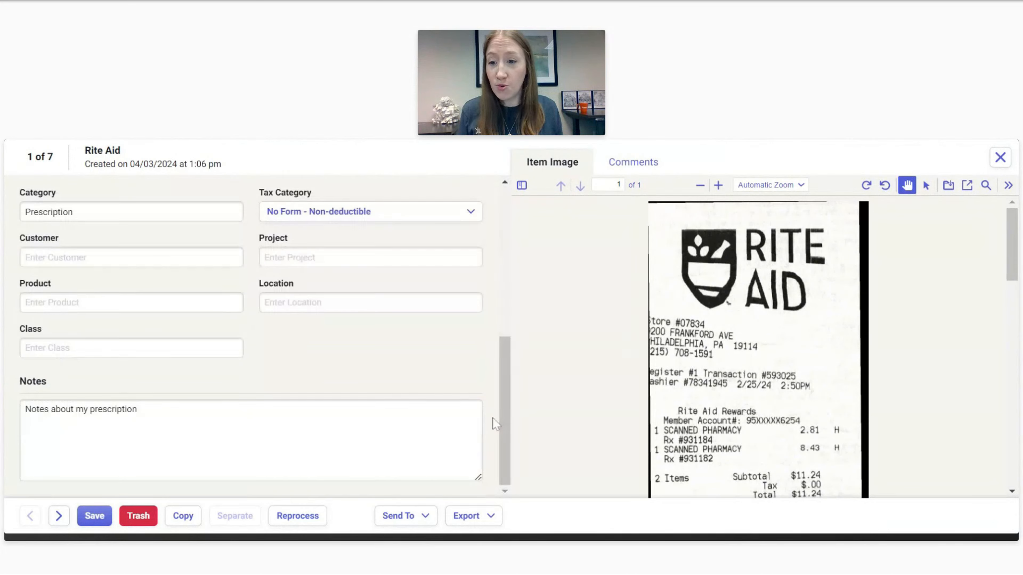
left_click_drag(138, 410, 97, 409)
left_click(141, 410)
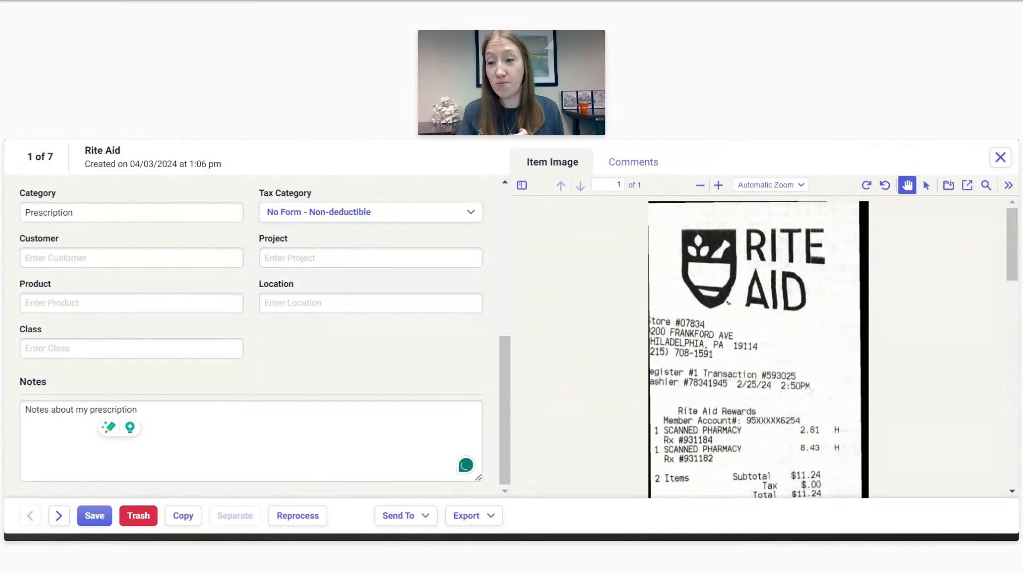
scroll(320, 391, "up", 5)
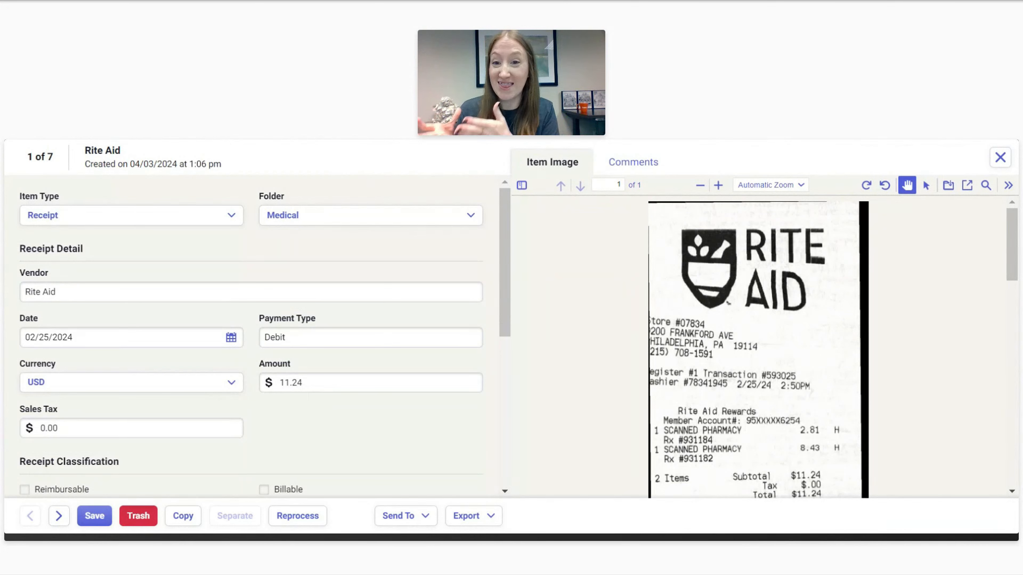
left_click(1000, 157)
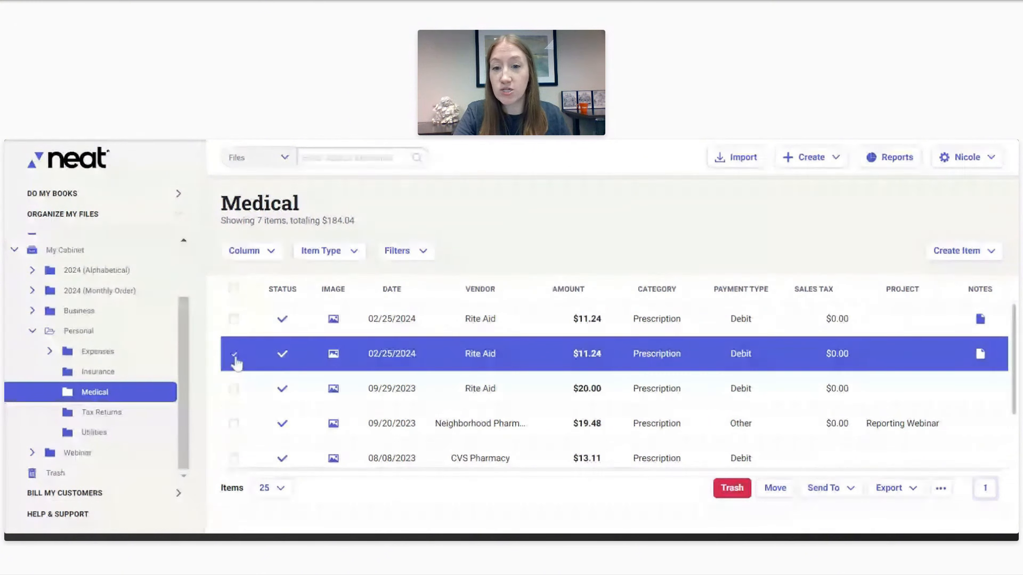
left_click(233, 356)
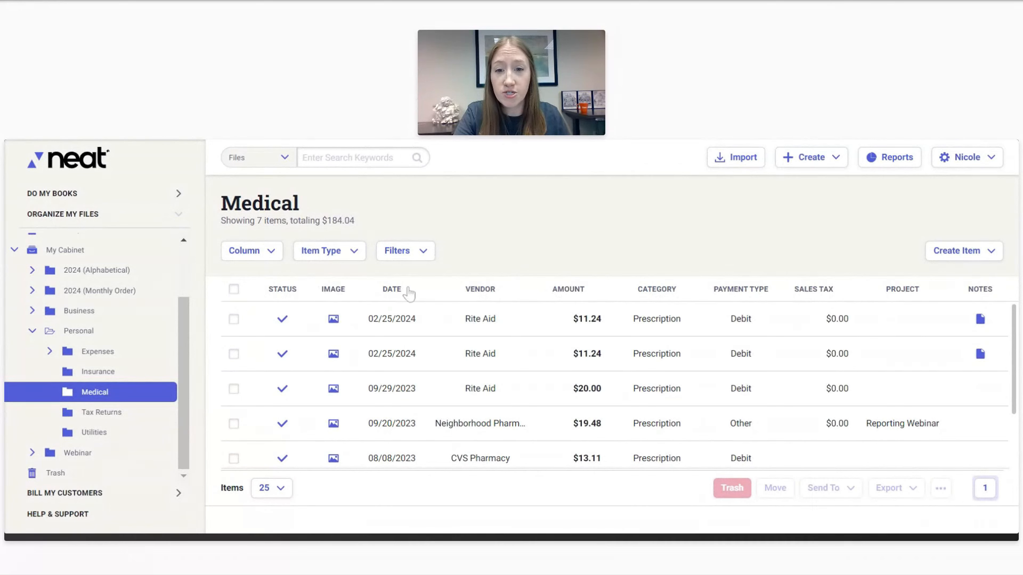
left_click(234, 289)
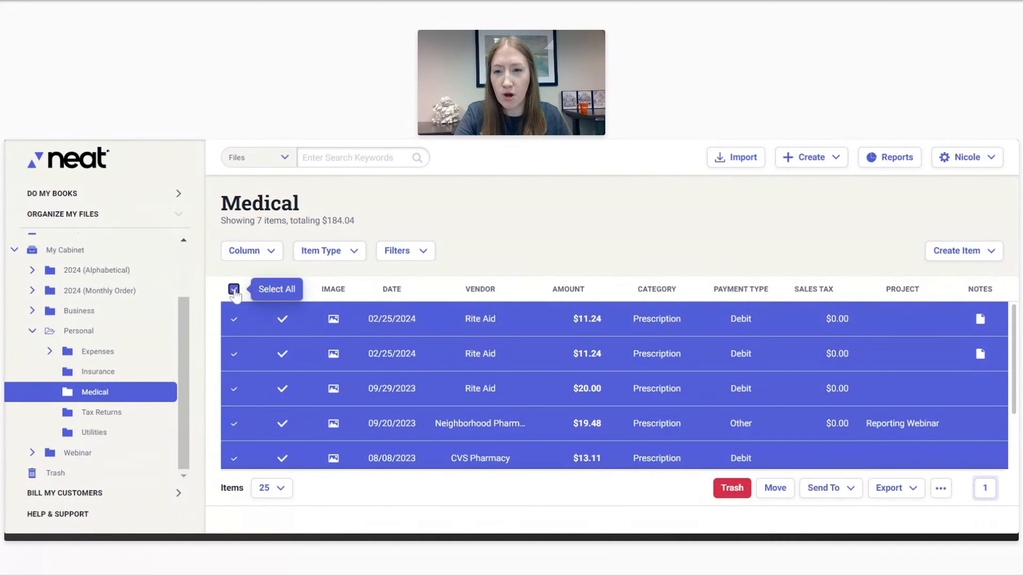
left_click(233, 354)
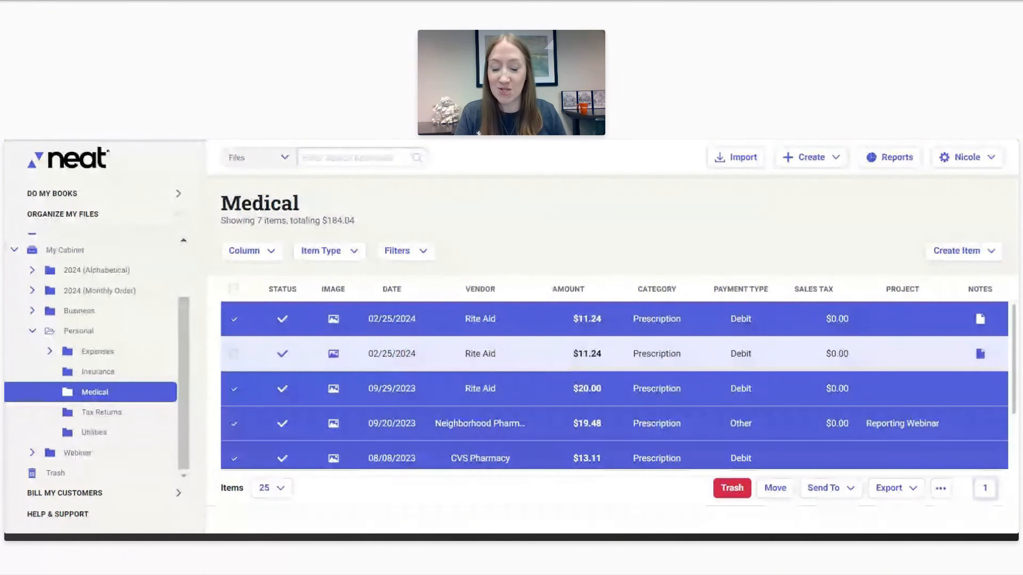
right_click(541, 320)
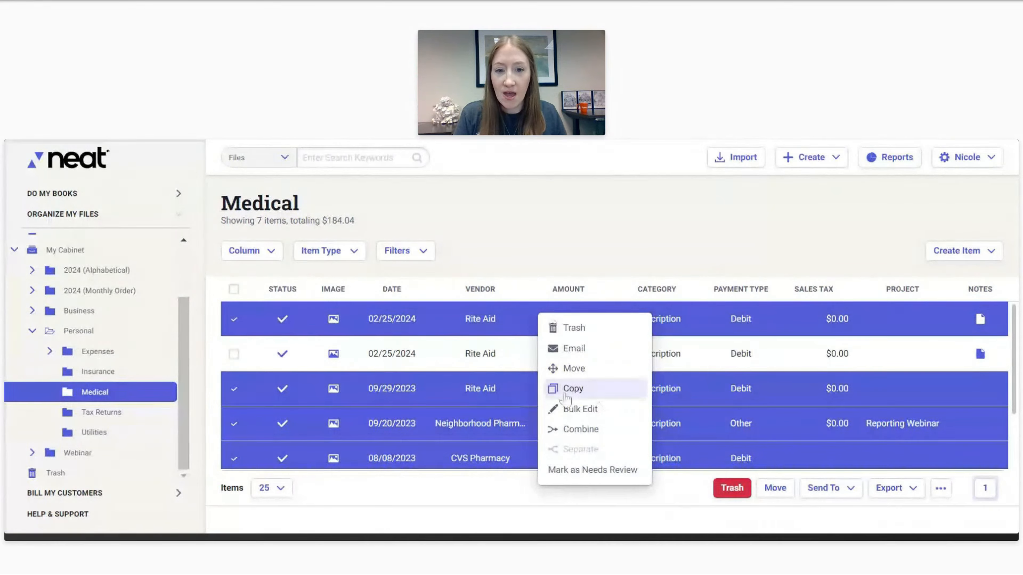
left_click(605, 392)
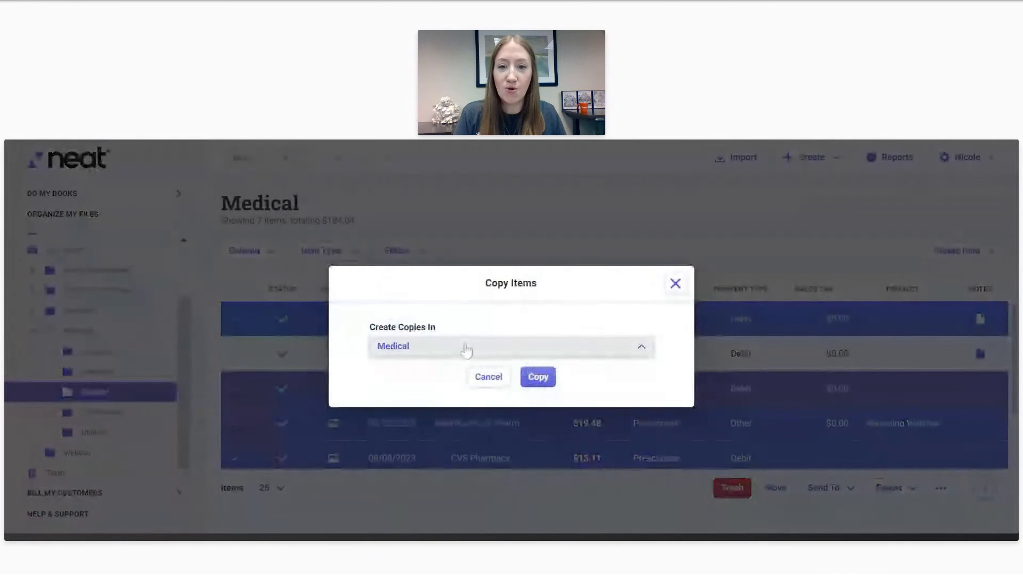
left_click(466, 350)
left_click(483, 466)
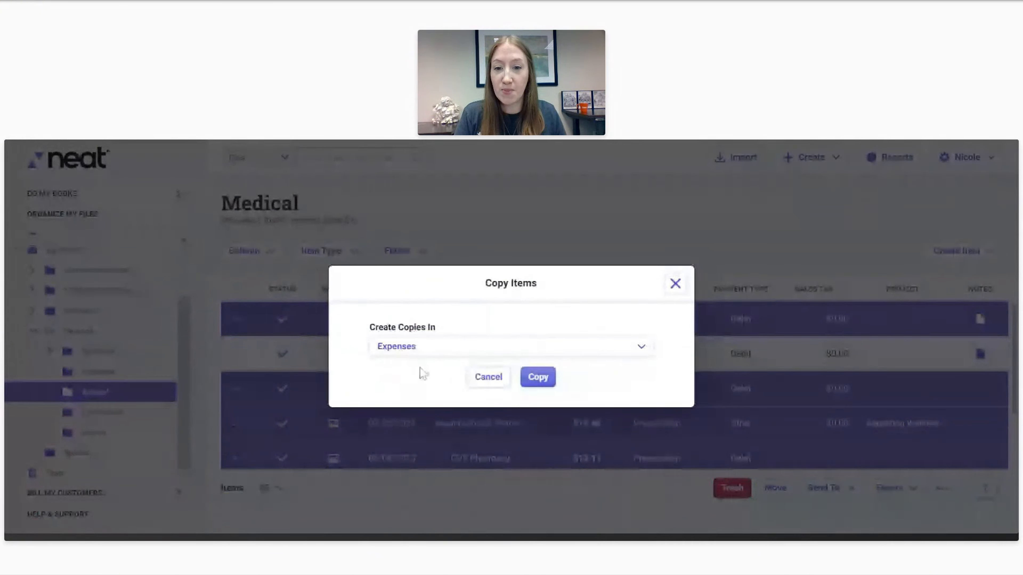
left_click(502, 380)
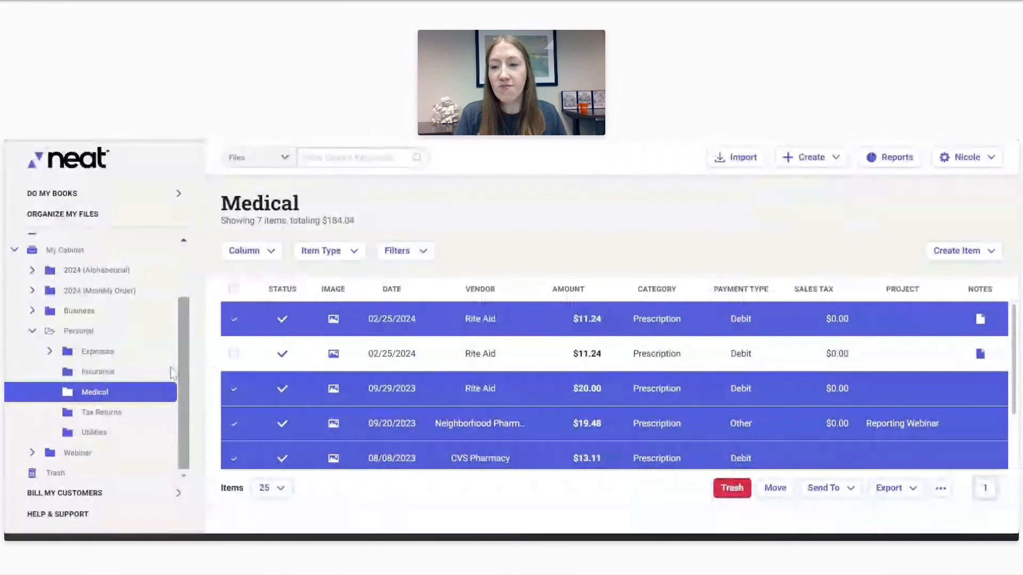
left_click(99, 353)
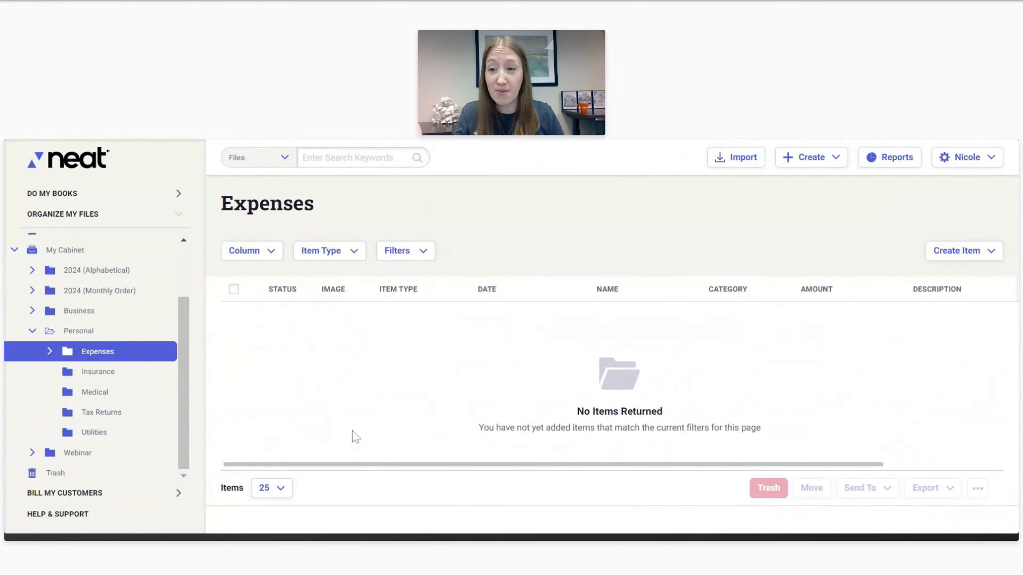
left_click(89, 393)
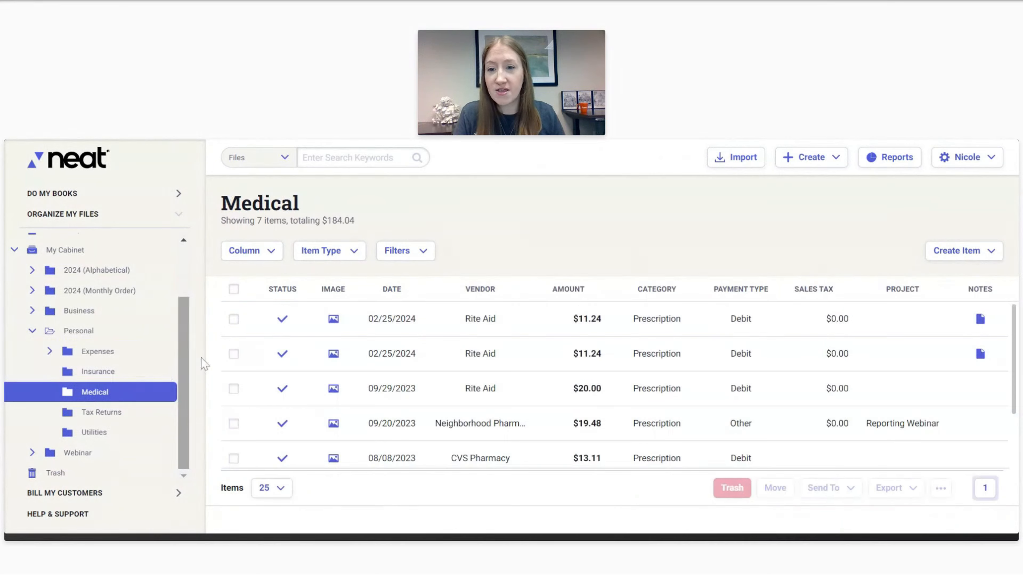
Step: Copy all Medical items except the second 02/25/2024 Rite Aid receipt into the Expenses folder under Personal
left_click(234, 289)
left_click(234, 354)
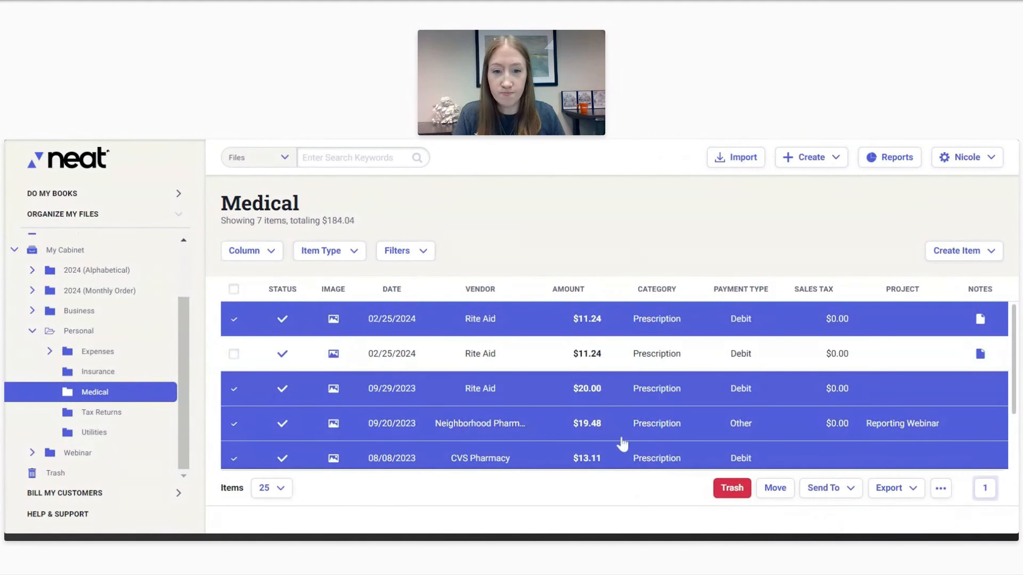
right_click(531, 327)
left_click(542, 391)
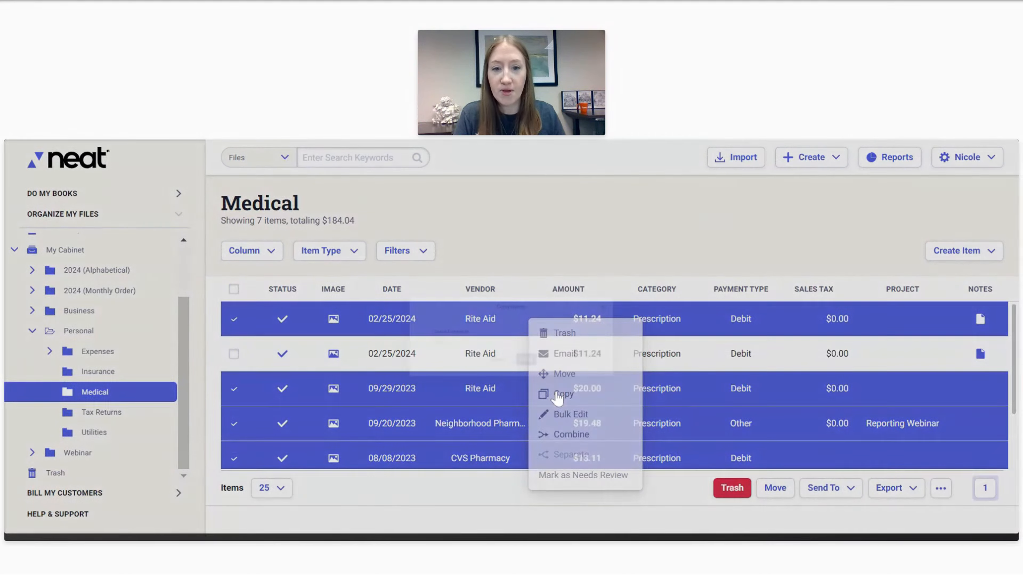
left_click(546, 350)
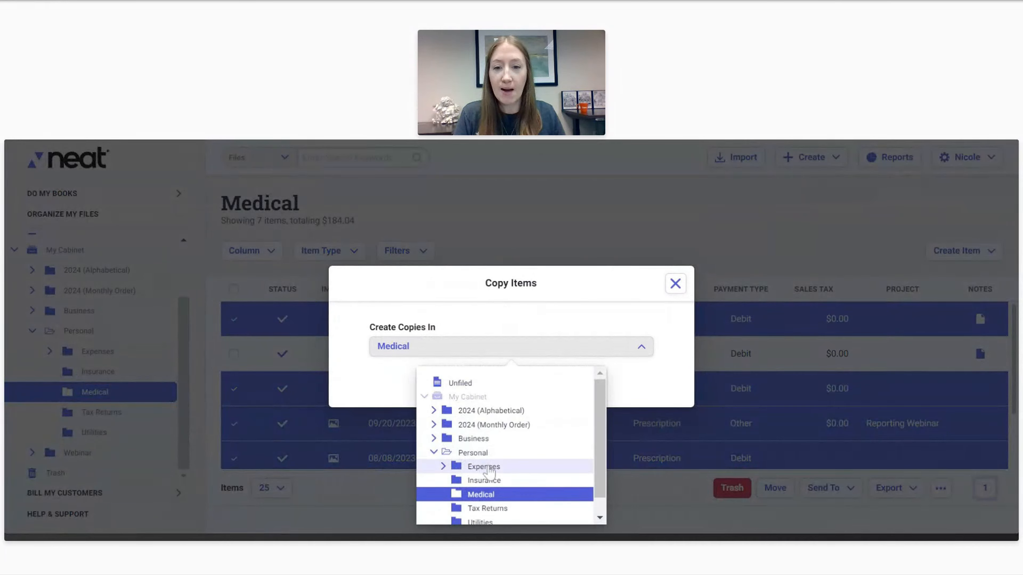
left_click(488, 467)
left_click(541, 381)
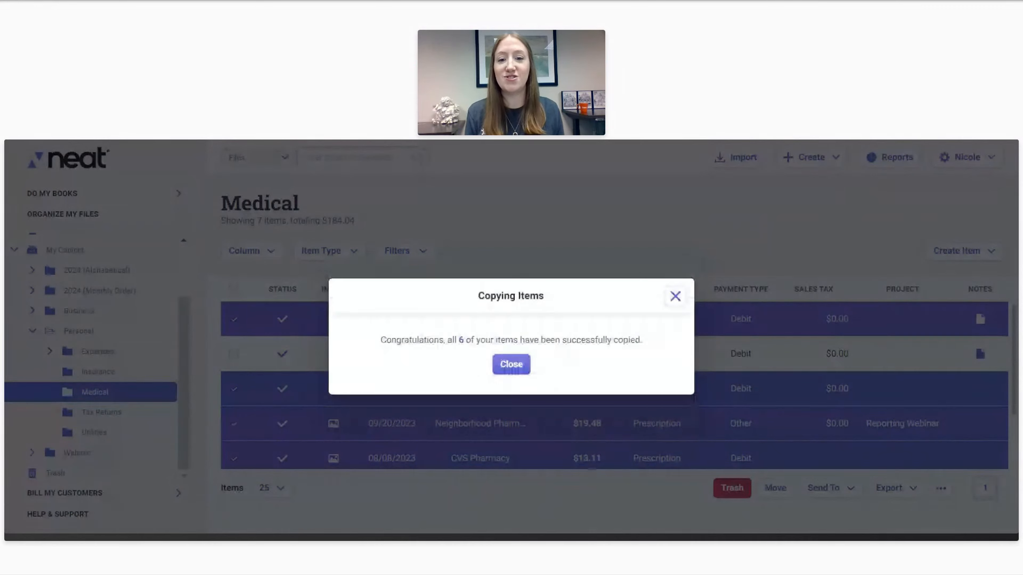
left_click(511, 364)
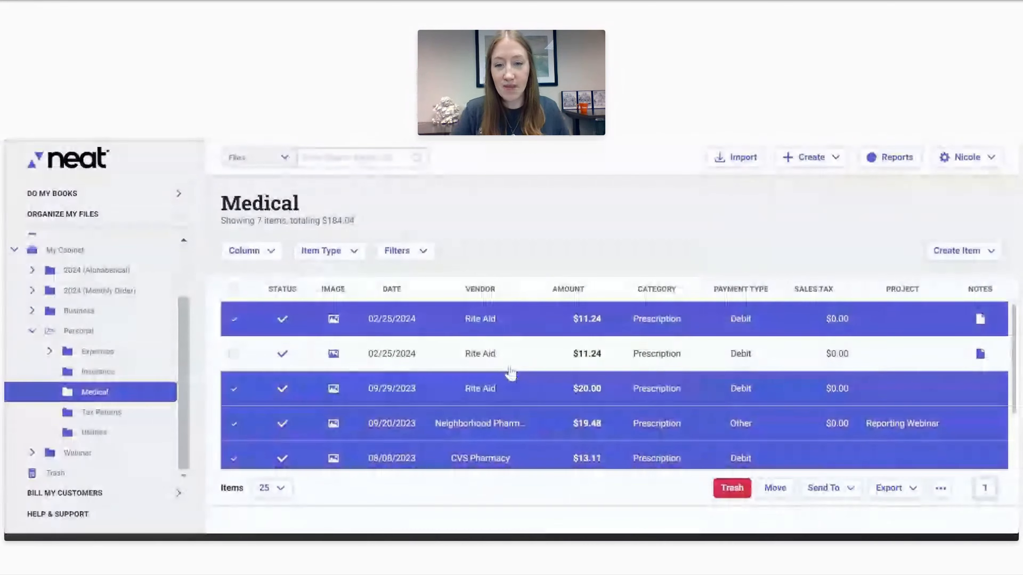
Step: Open the Expenses folder and review the copied items, including their project, notes and available item actions
left_click(99, 353)
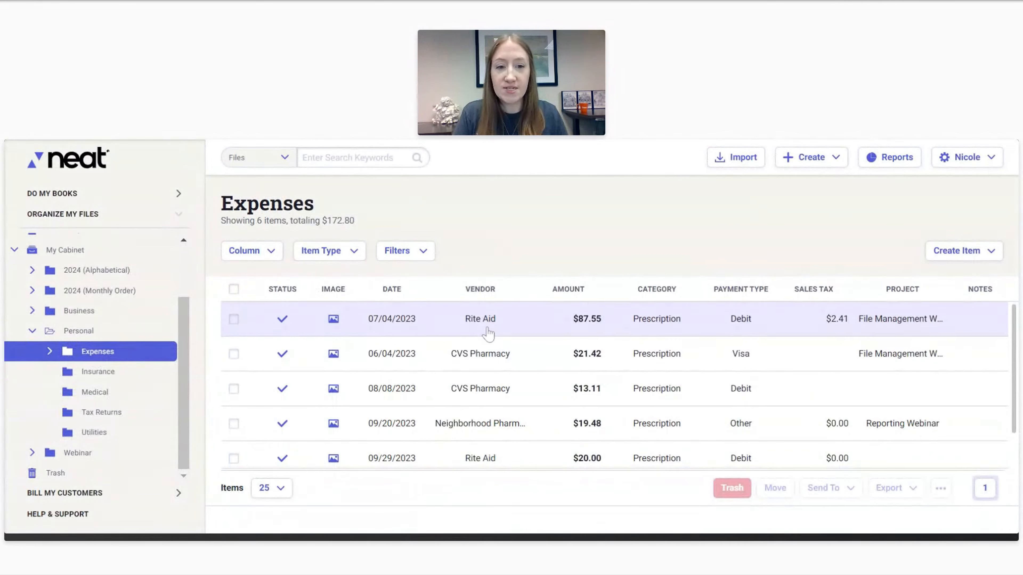
scroll(486, 334, "down", 1)
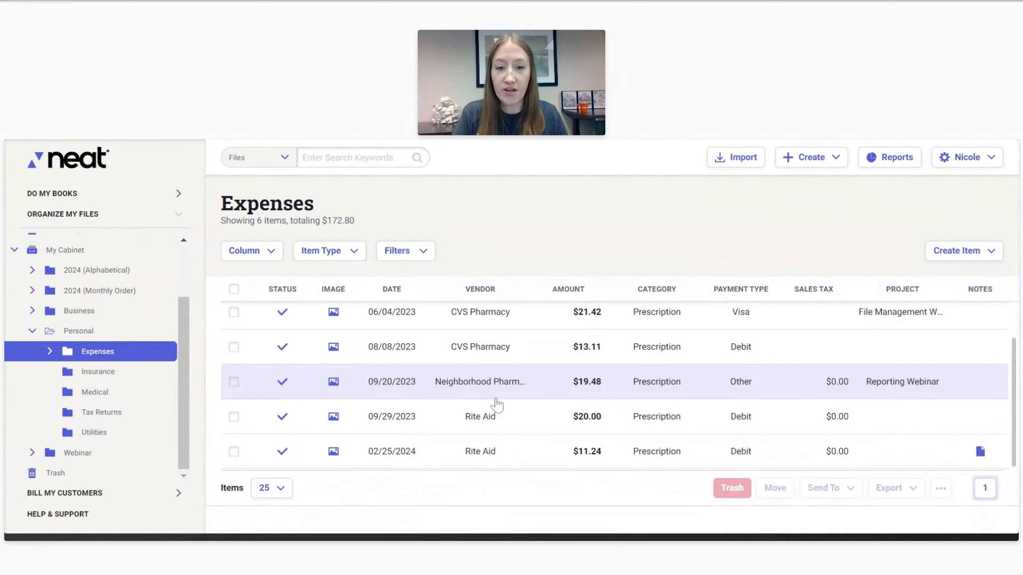
mouse_move(981, 458)
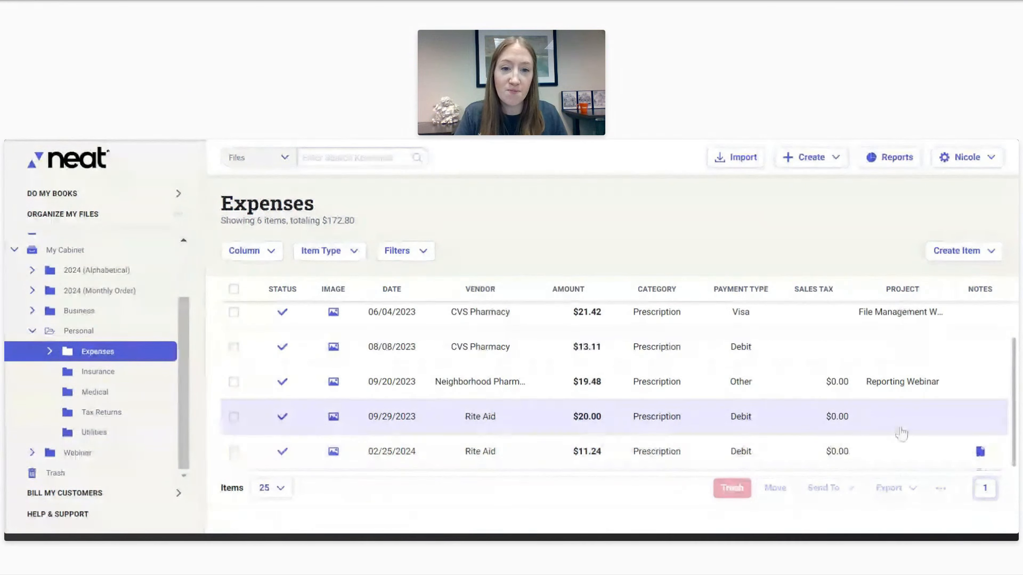
scroll(564, 357, "up", 1)
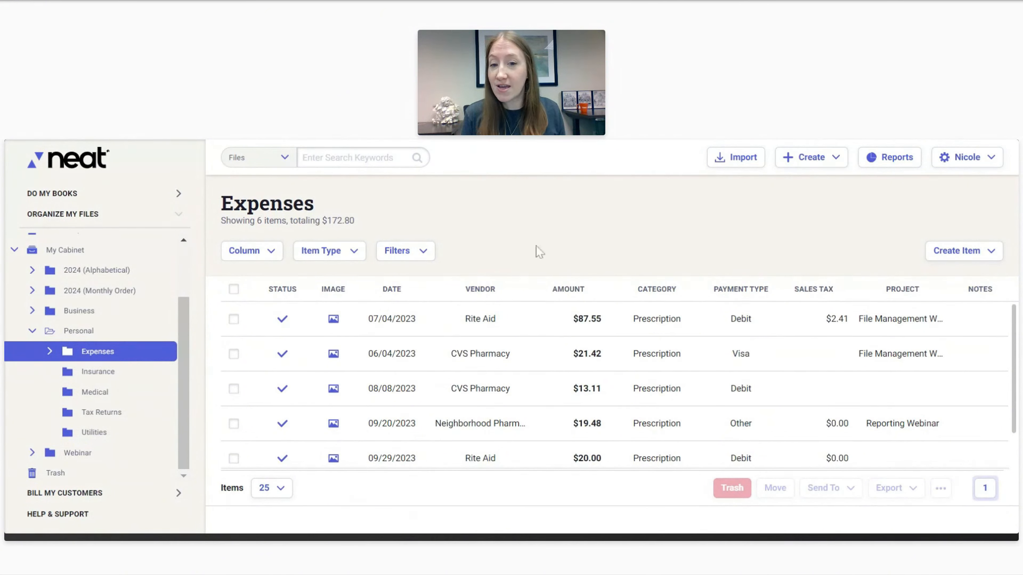
right_click(509, 321)
left_click(508, 236)
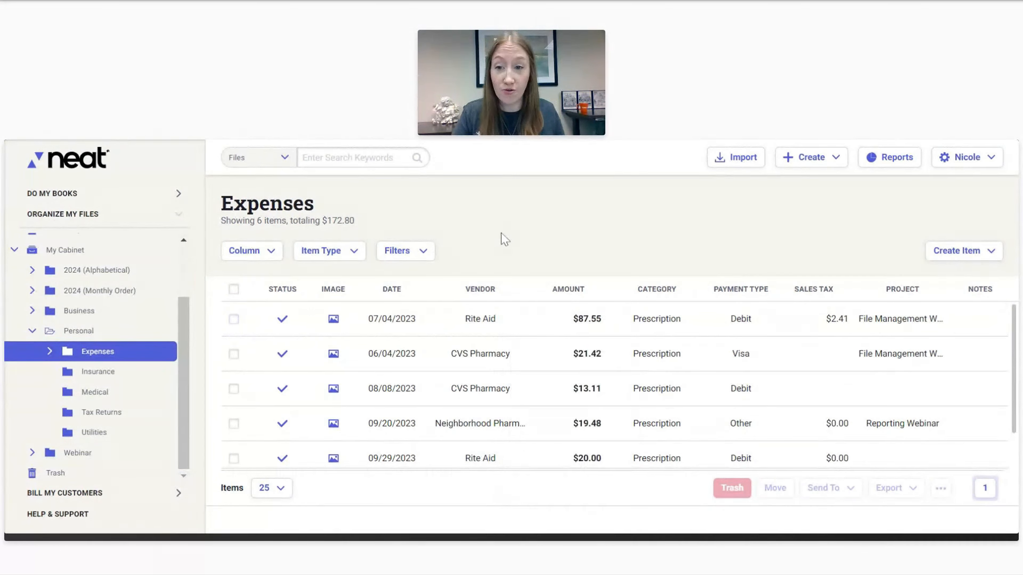
Step: Collapse the Personal folder, expand Webinar and open its "What's New in Neat - Q1 2024" folder, highlighting the folder title
left_click(32, 333)
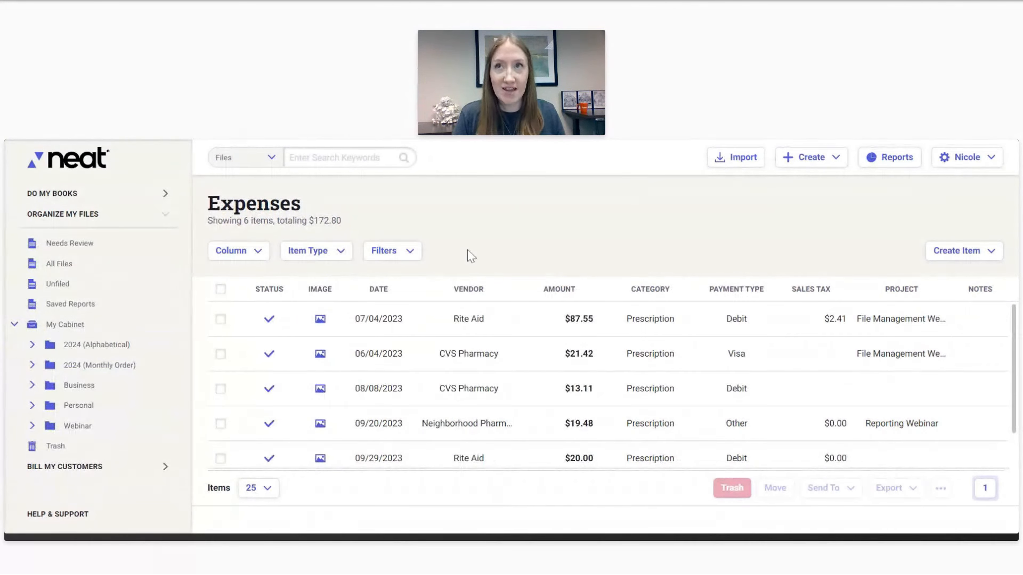
left_click(32, 426)
scroll(104, 367, "down", 3)
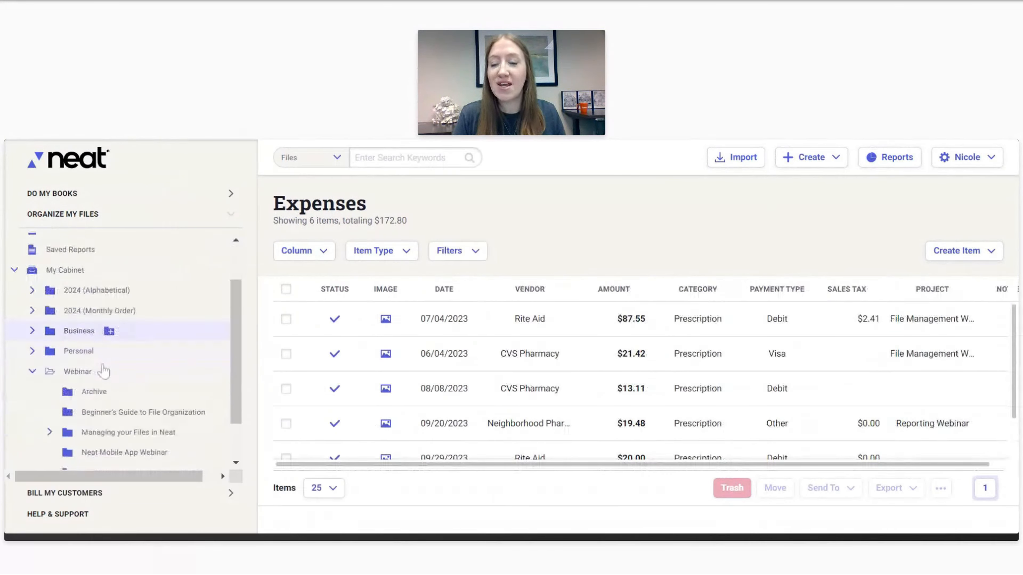
left_click(100, 443)
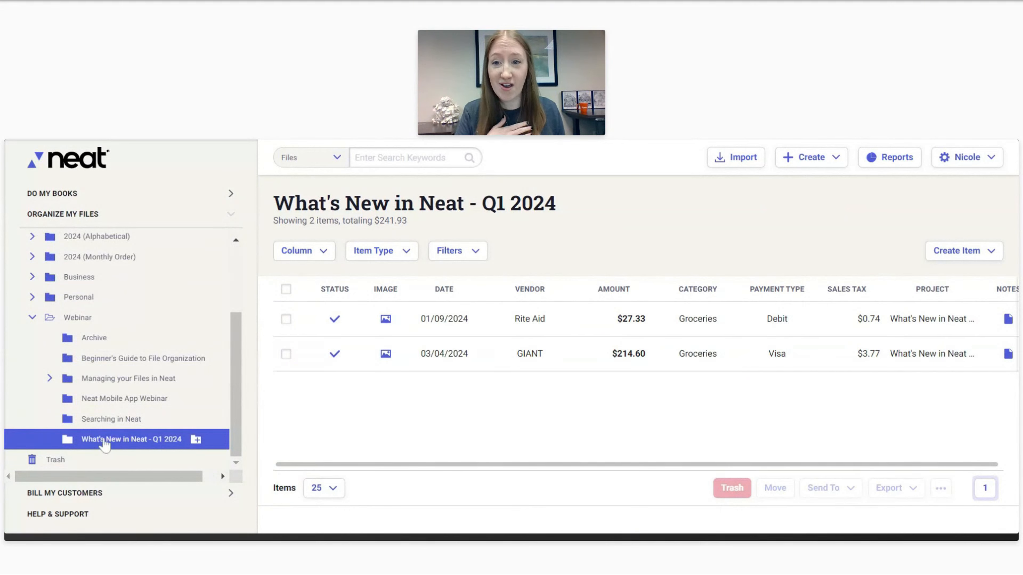
left_click_drag(273, 203, 603, 213)
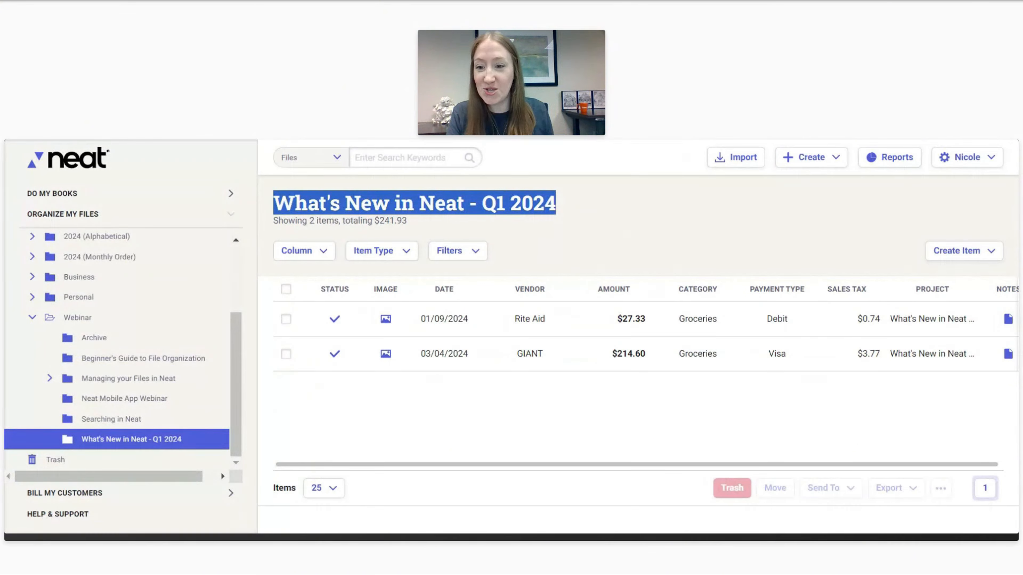
left_click(607, 204)
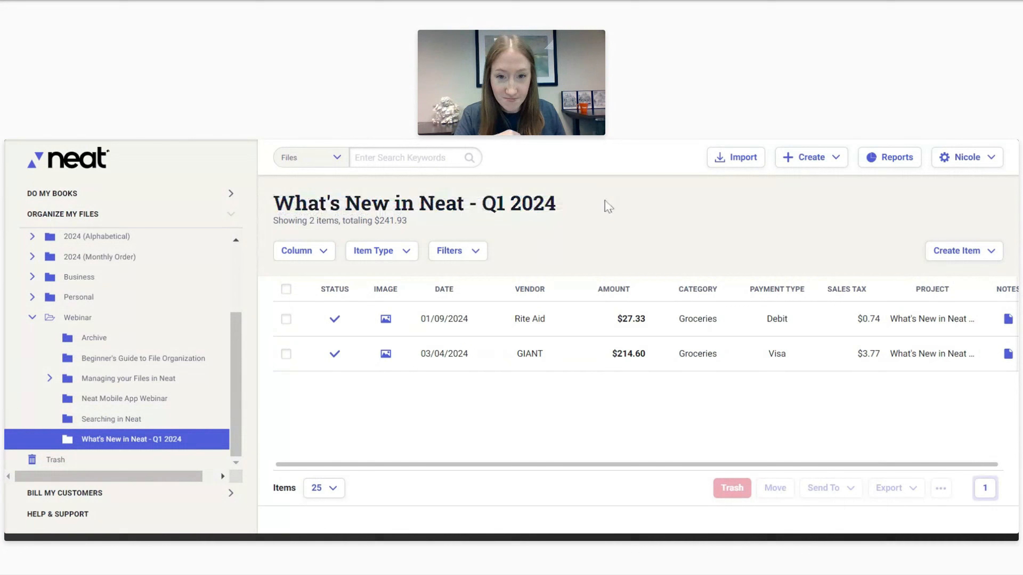
Step: Open the 01/09/2024 Rite Aid receipt, copy it into the same "What's New in Neat - Q1 2024" folder and return to the item list
left_click(548, 328)
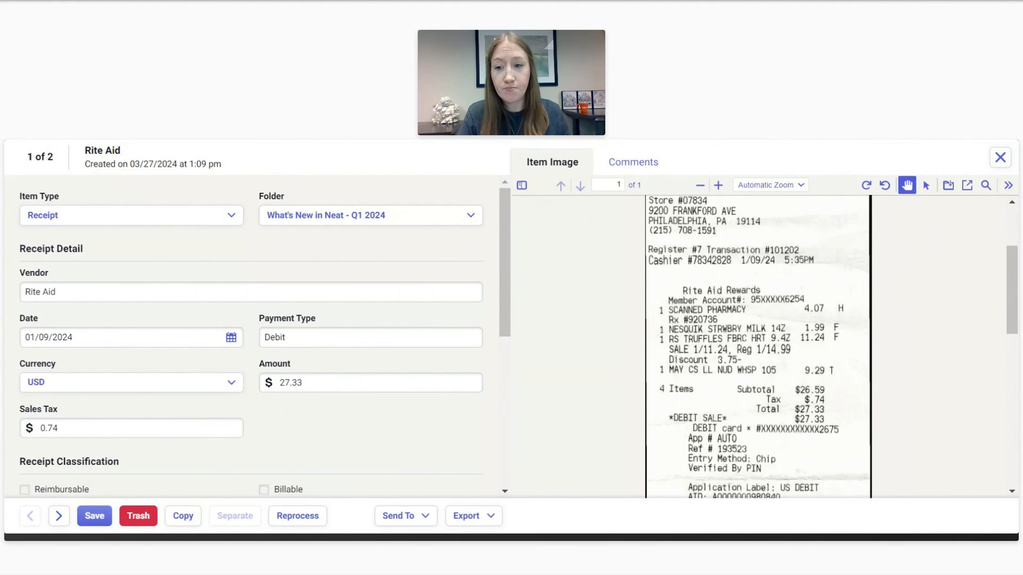
left_click(183, 517)
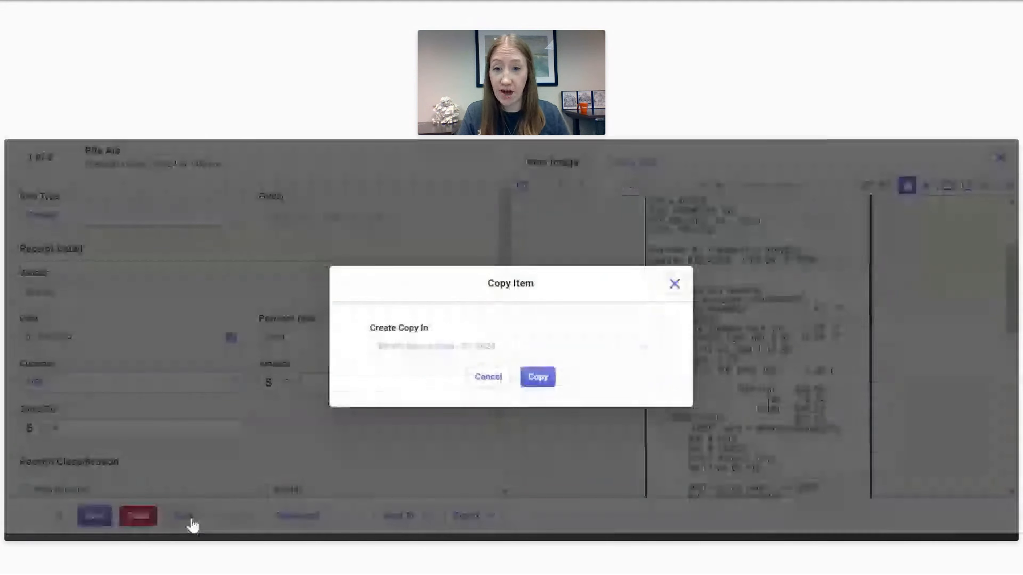
left_click(534, 386)
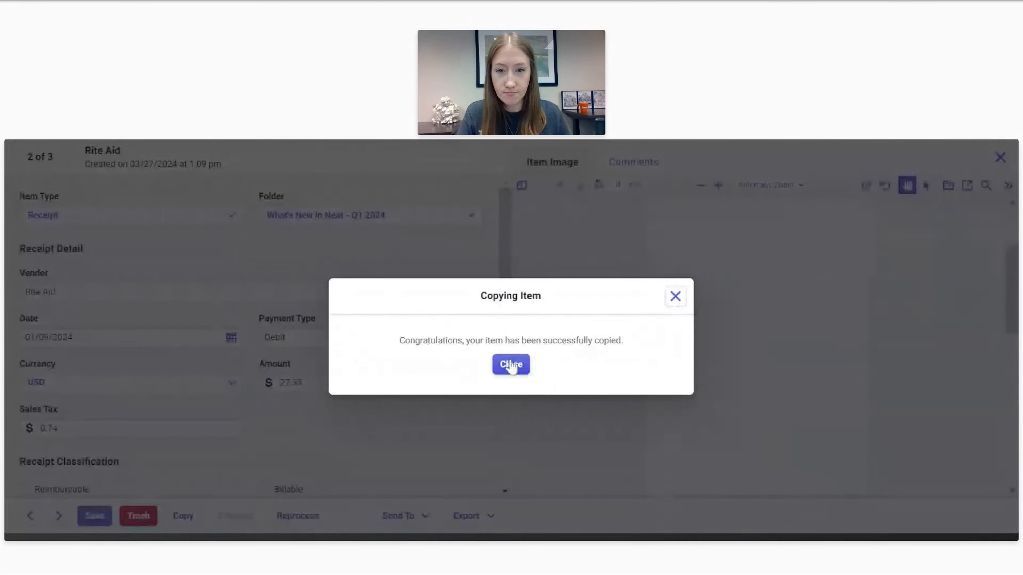
left_click(511, 364)
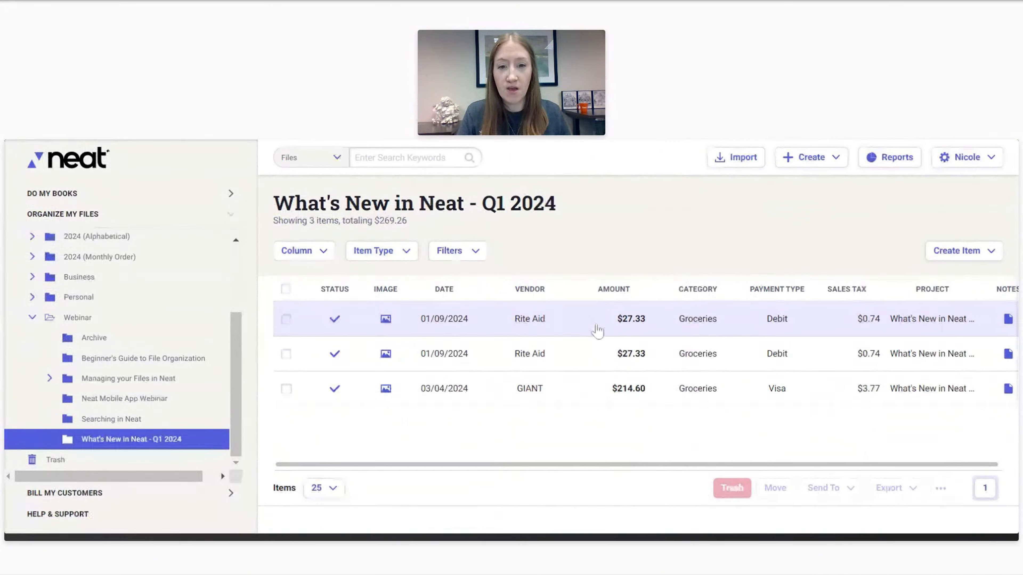
Step: Open the copied Rite Aid receipt and set its amount to 4.07
left_click(712, 349)
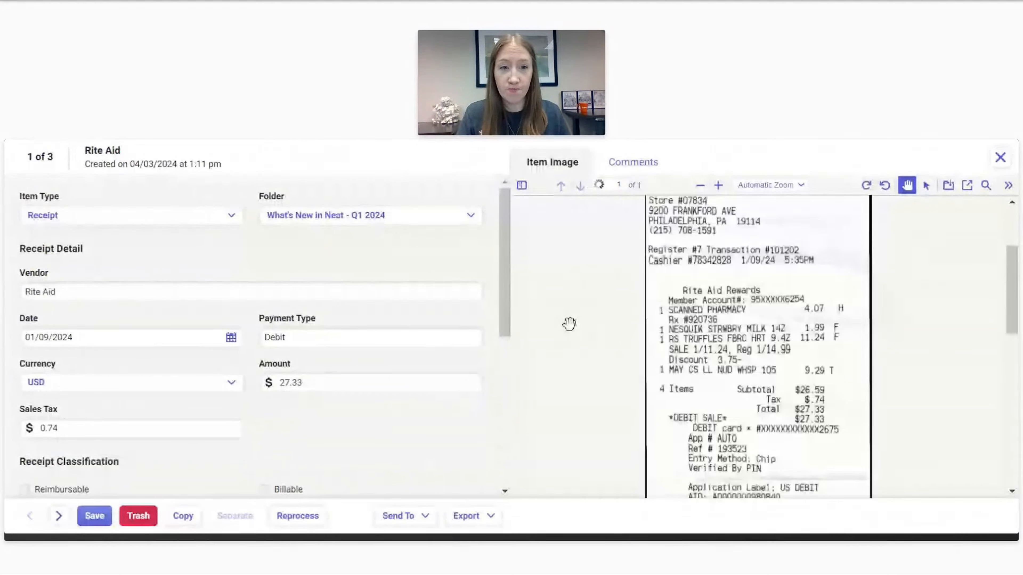
double_click(290, 383)
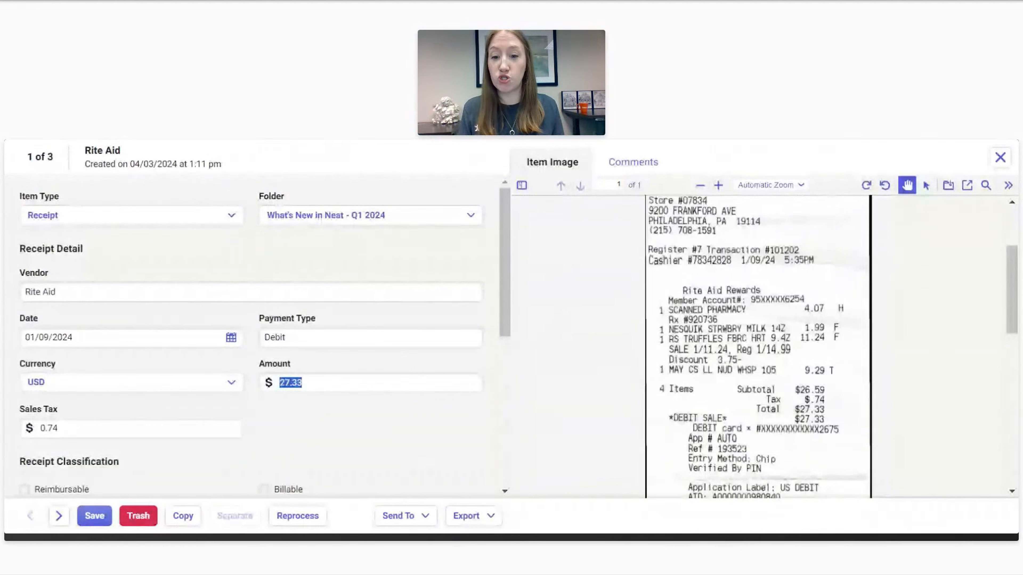
type("4.07")
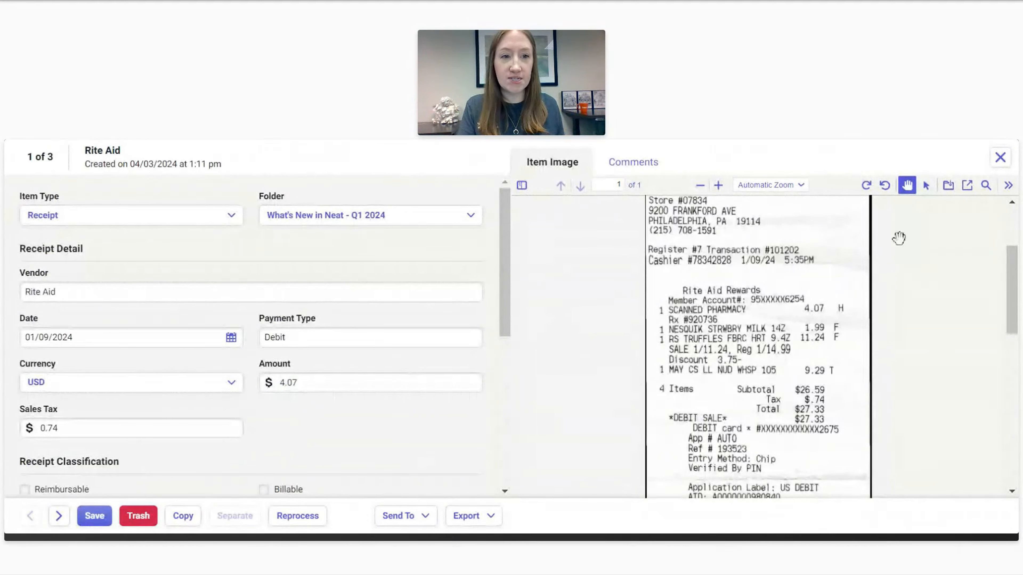
Step: Highlight the SCANNED PHARMACY line and its price in the receipt image, then clear the text selection
left_click(927, 185)
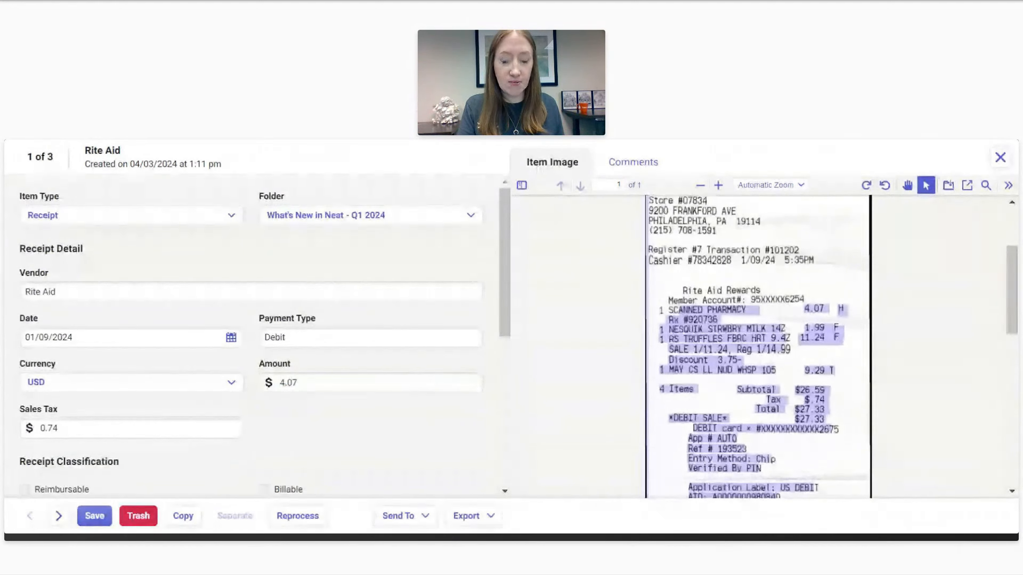
left_click_drag(660, 309, 822, 310)
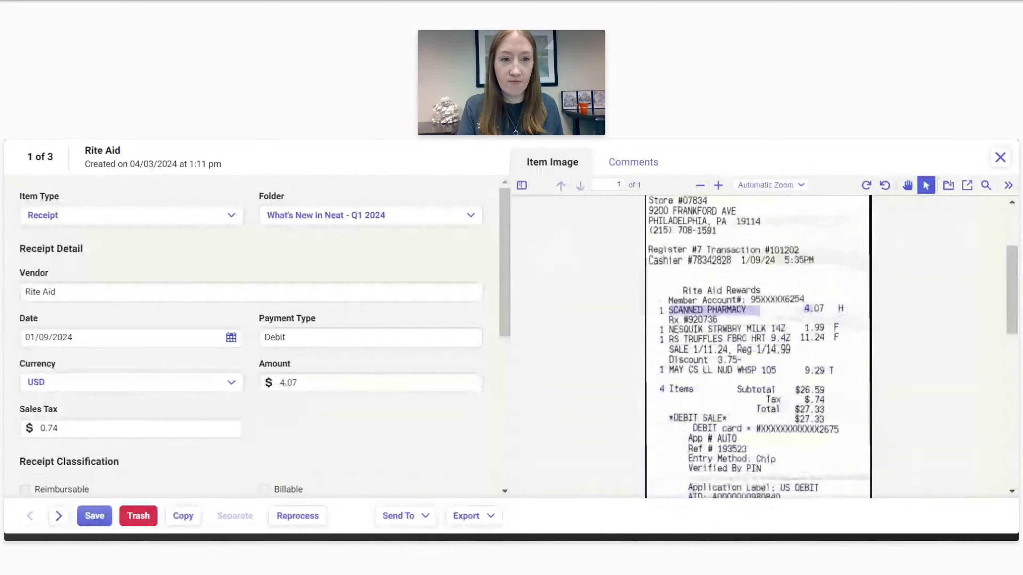
left_click(622, 325)
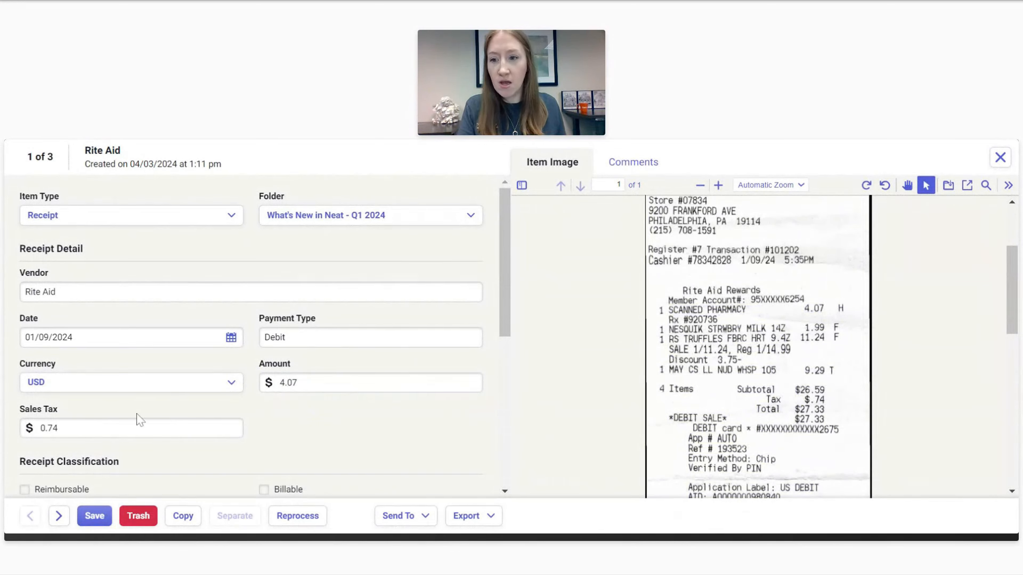
Step: Set the copied Rite Aid receipt's sales tax to 0.00 and highlight the tax code legend at the end of the receipt image
left_click(139, 423)
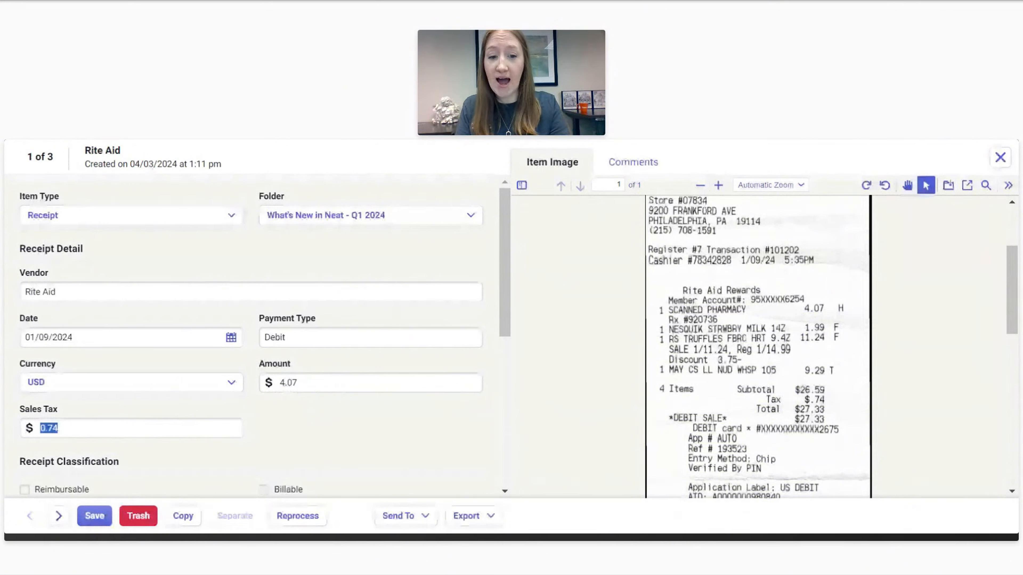
type("0.00")
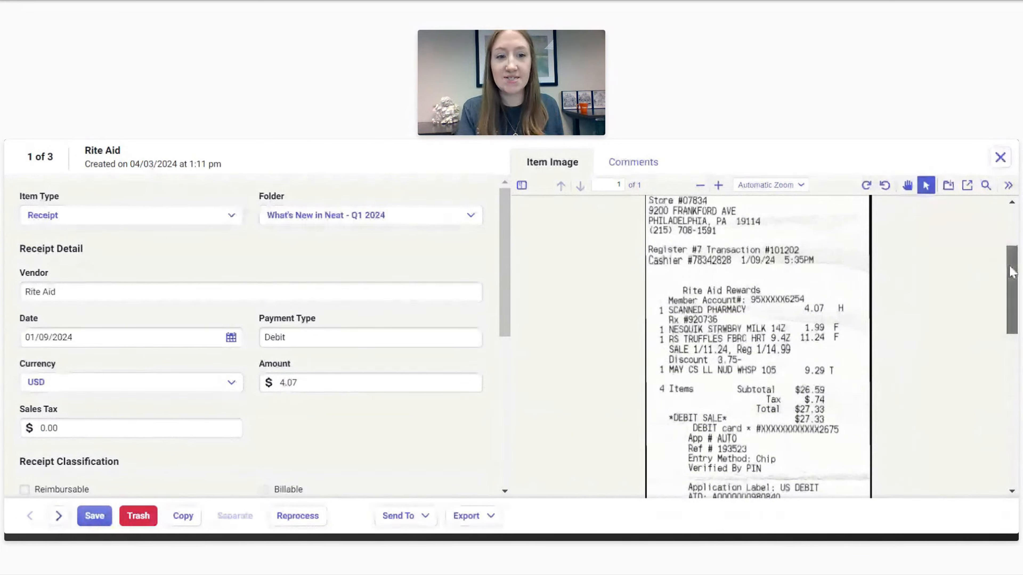
left_click_drag(1011, 272, 1013, 419)
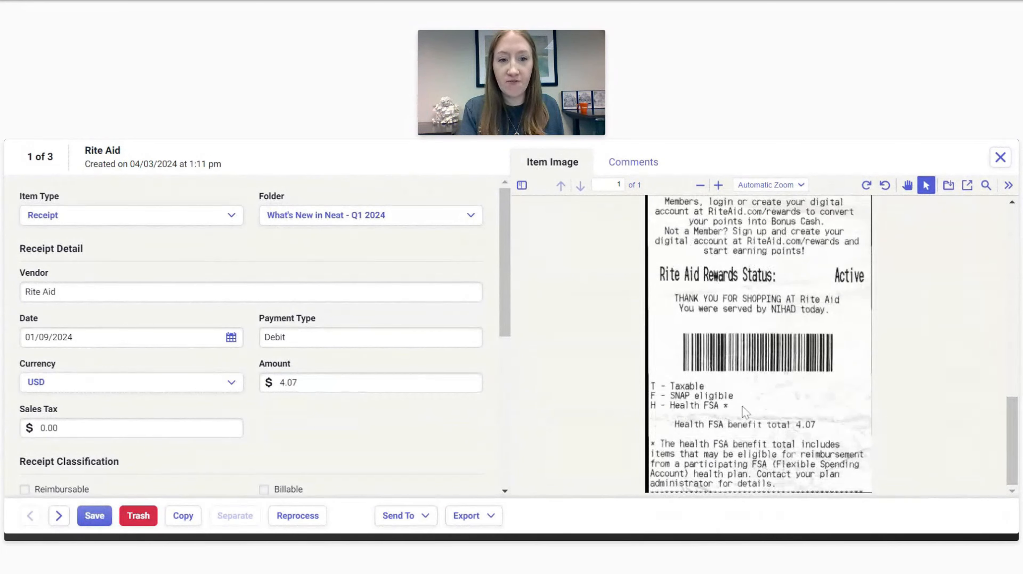
left_click_drag(651, 386, 727, 404)
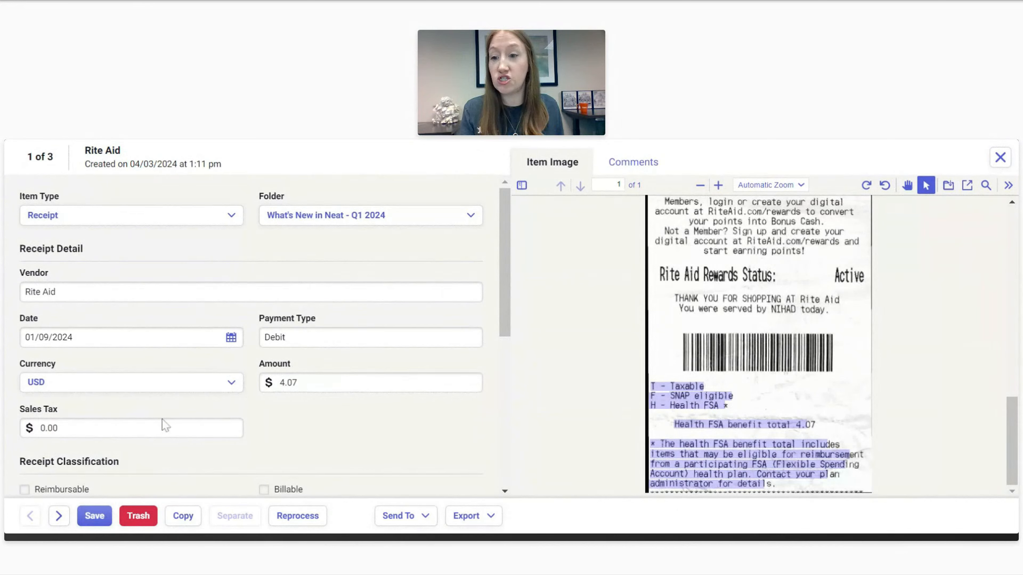
left_click(869, 401)
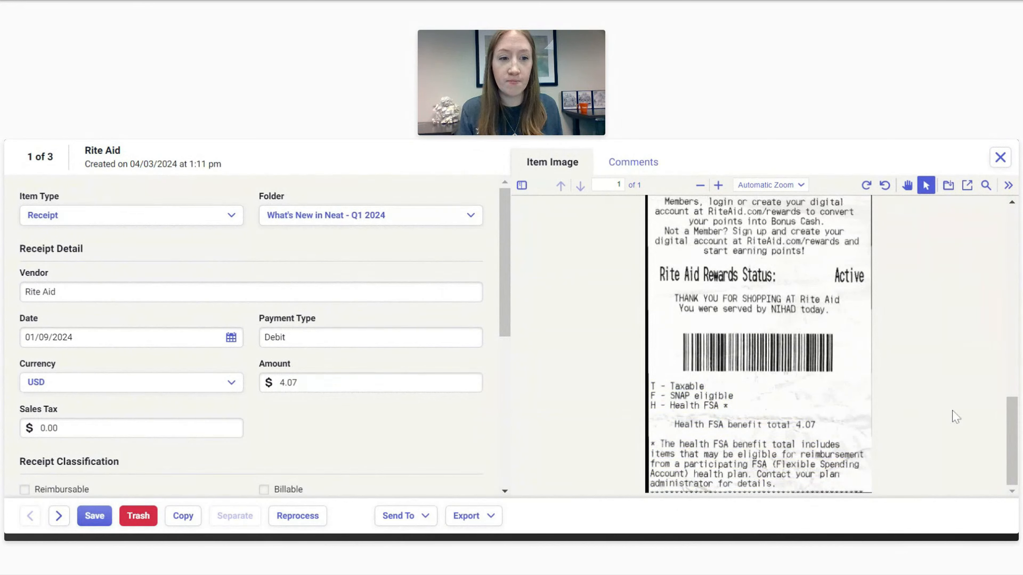
left_click_drag(1012, 418, 1004, 274)
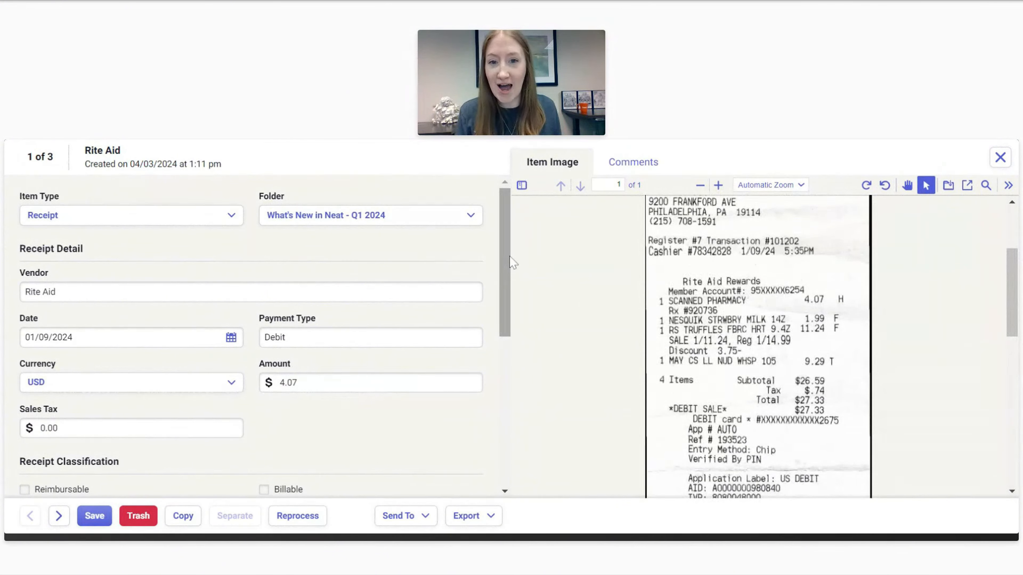
Step: Set the copied receipt's category to Prescription, save it and return to the item list
left_click_drag(506, 259, 498, 342)
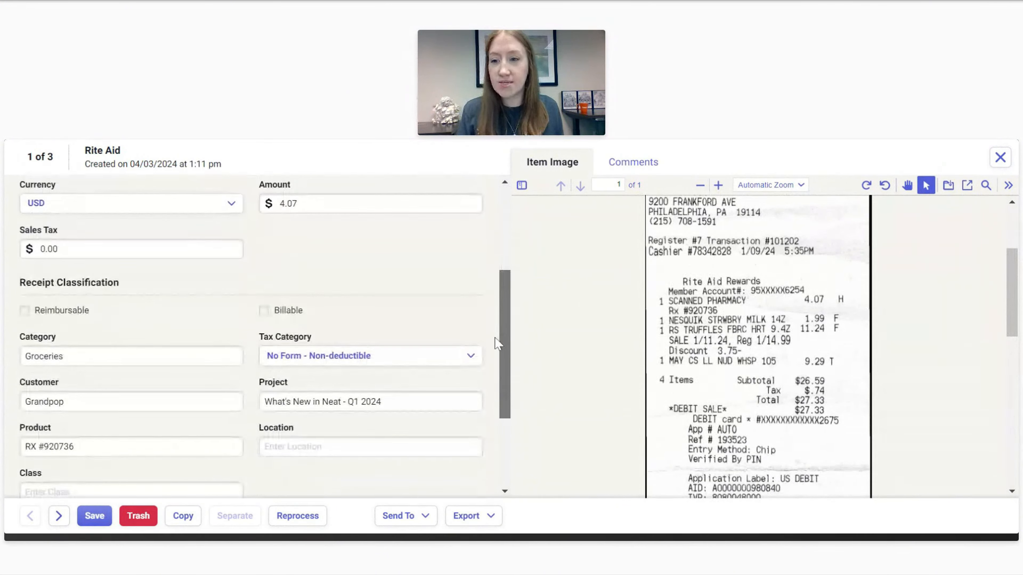
left_click(121, 357)
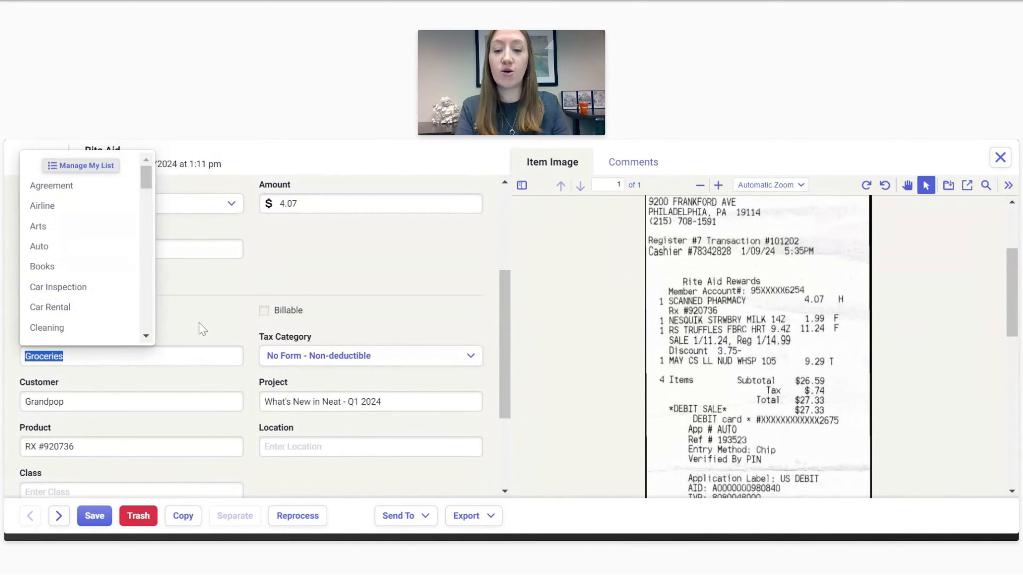
type("Pre")
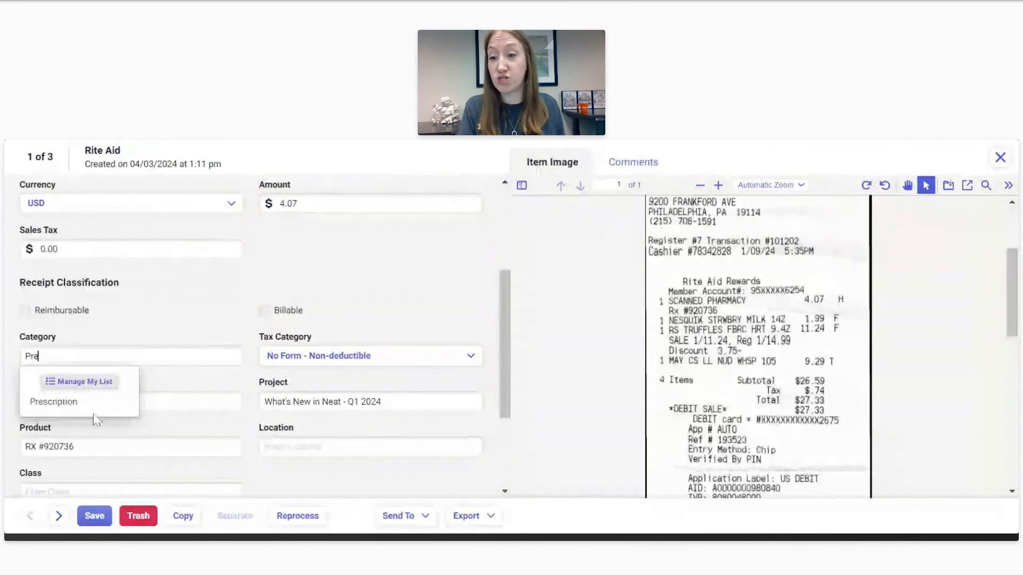
left_click(94, 403)
scroll(291, 296, "up", 4)
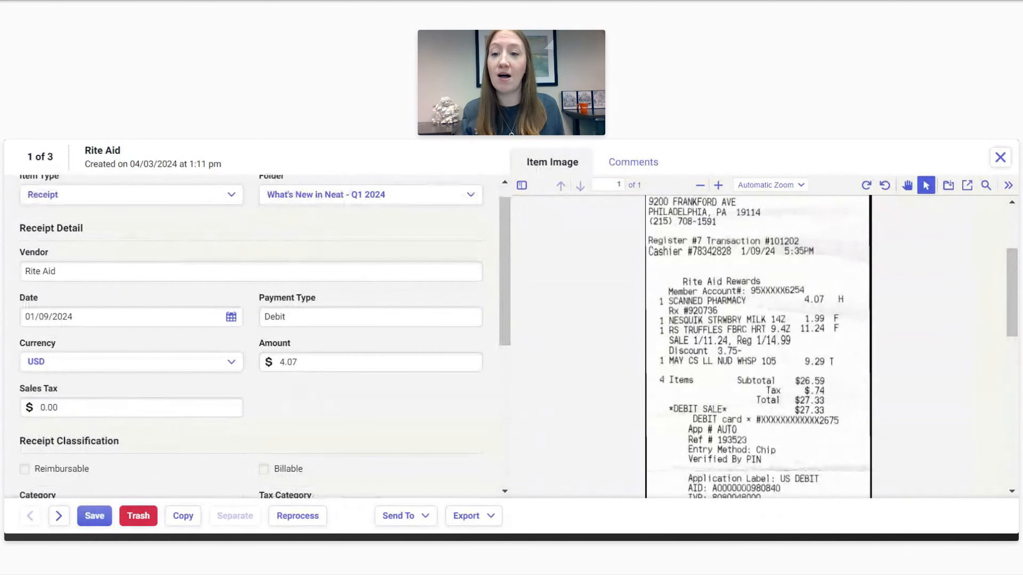
left_click(100, 521)
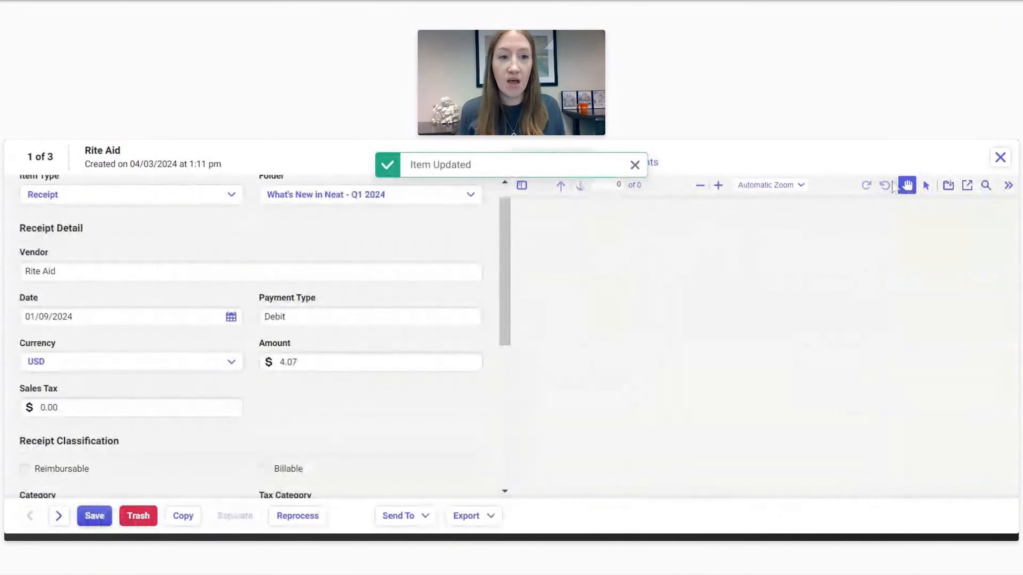
left_click(1000, 157)
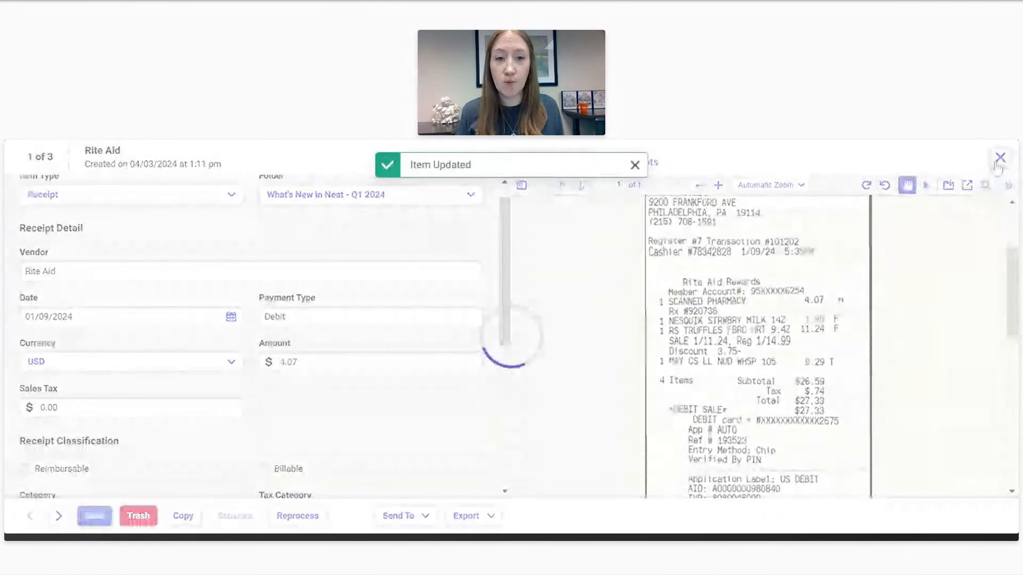
Step: Open the original 01/09/2024 Rite Aid receipt, set its amount to 23.26 and review its sales tax without changing it
left_click(538, 346)
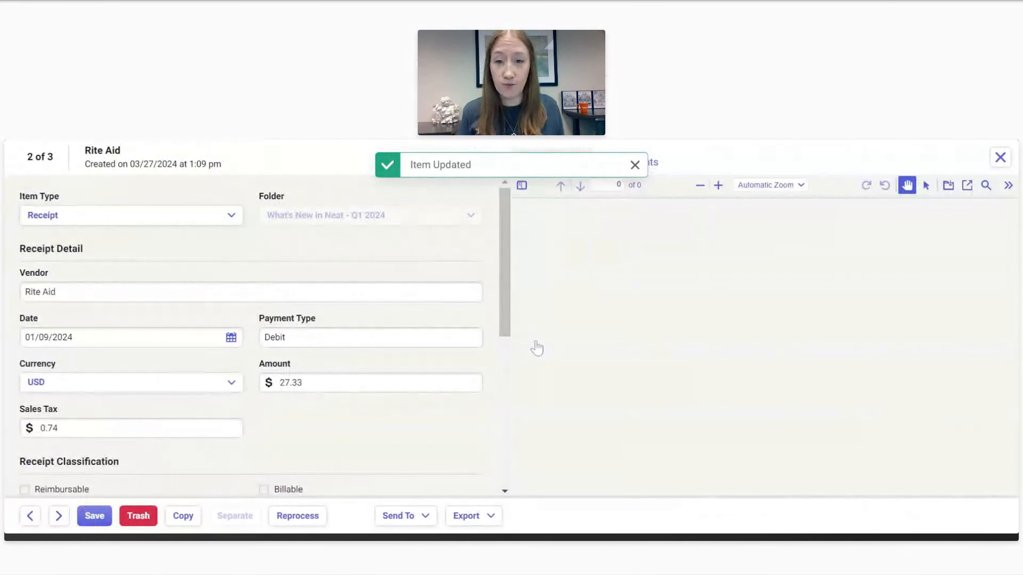
double_click(301, 383)
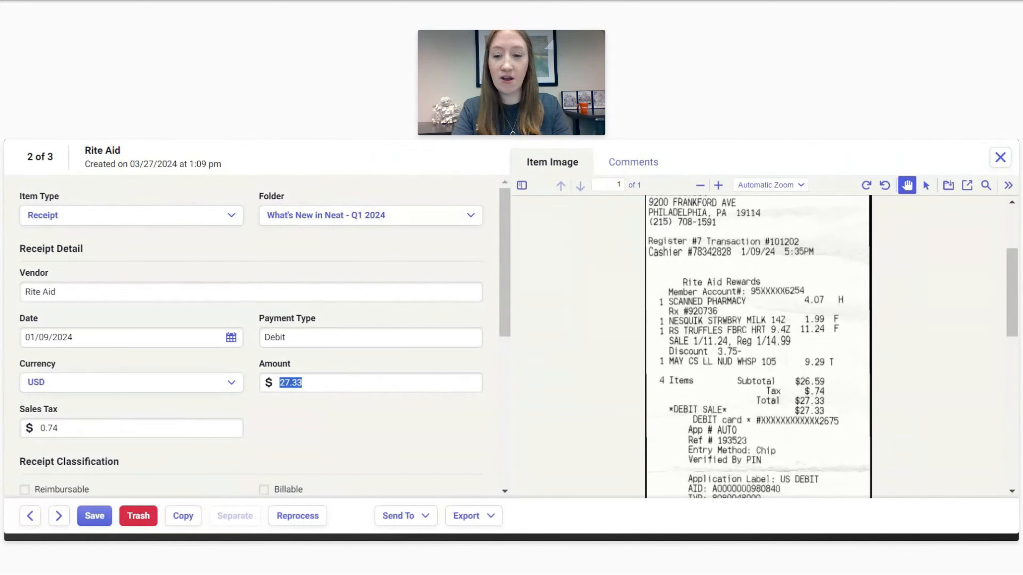
type("23.26")
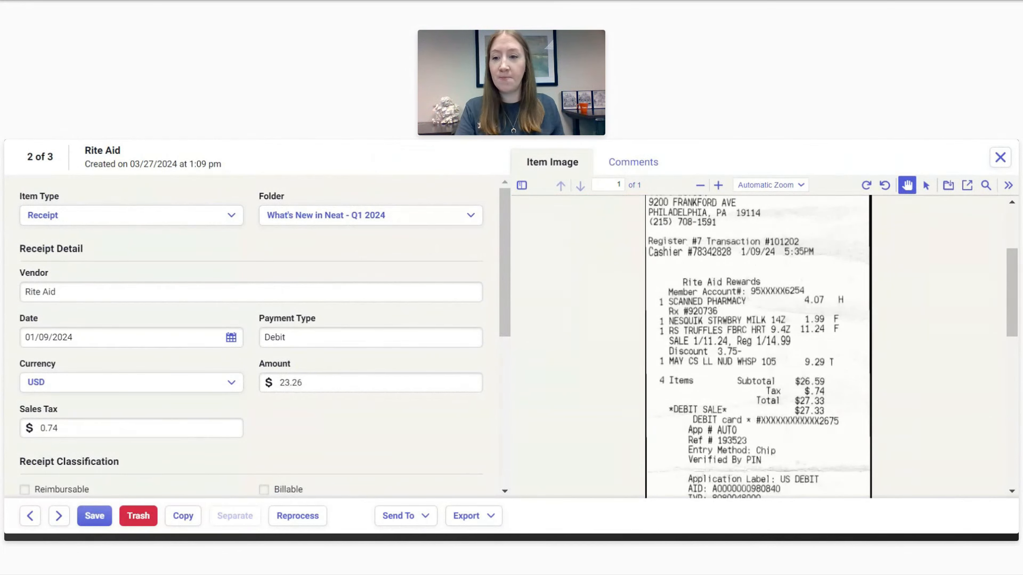
left_click(185, 428)
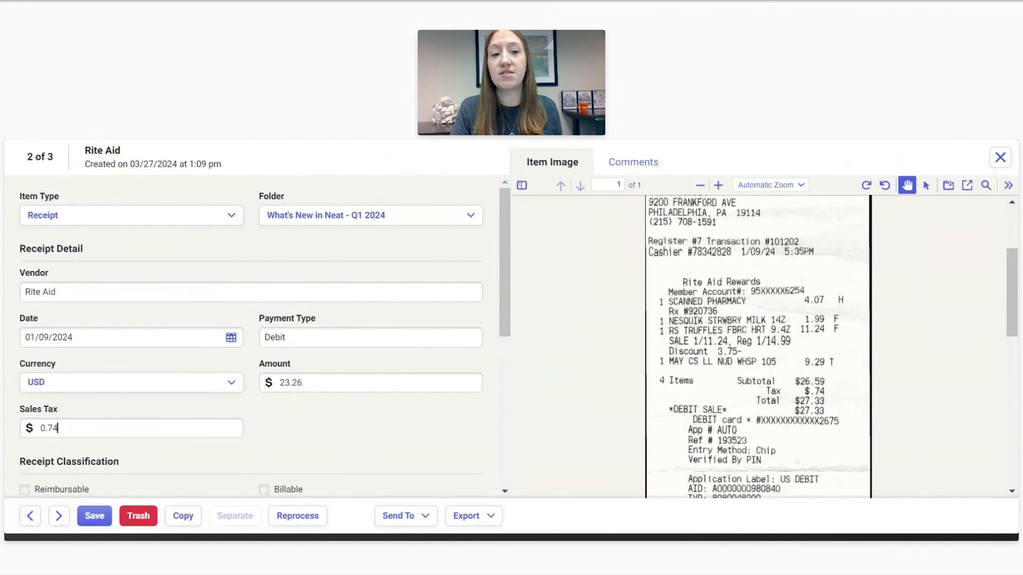
key("ctrl+a")
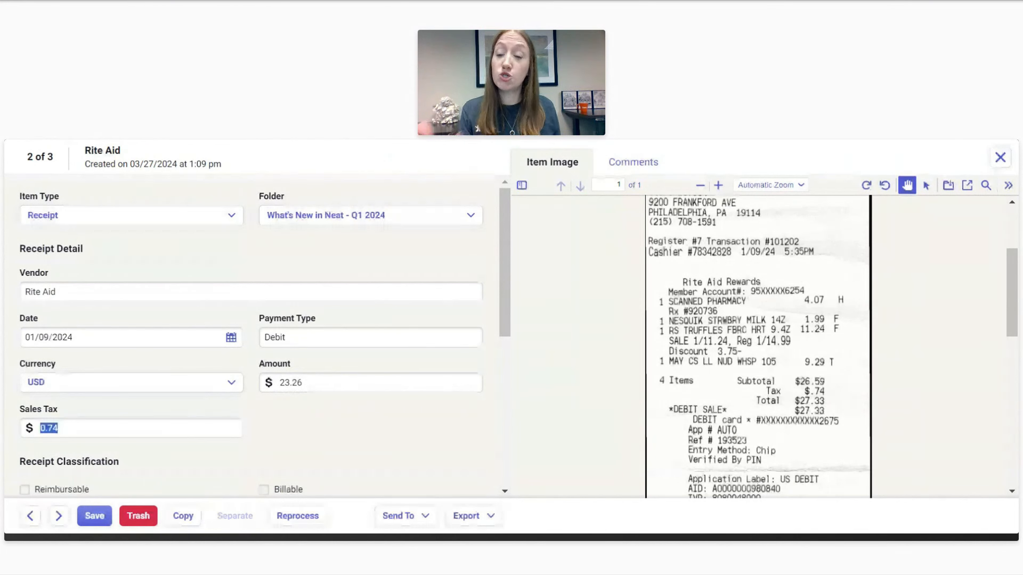
left_click(353, 421)
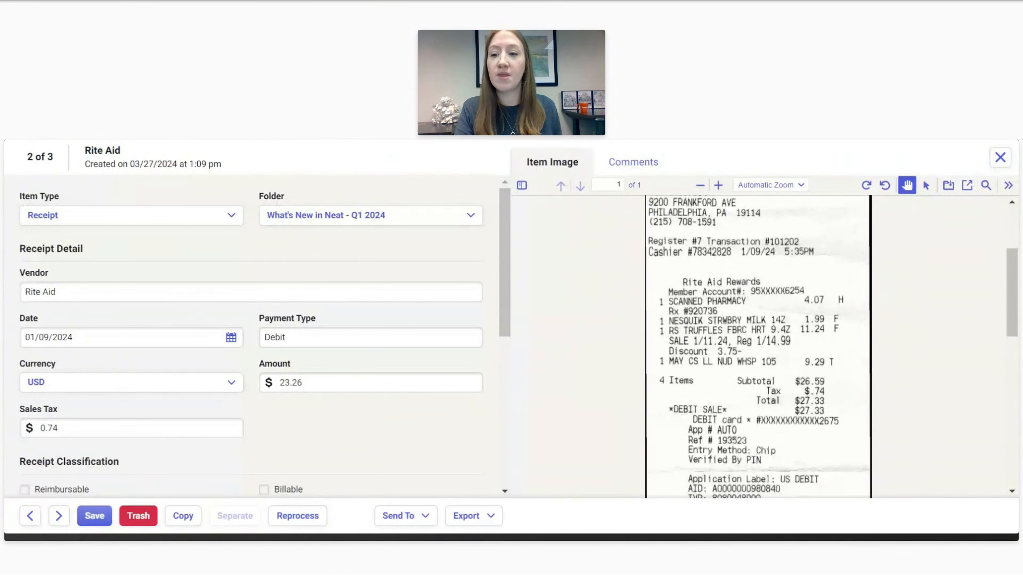
Step: Keep the Groceries category on the original Rite Aid receipt, save it and return to the item list
scroll(342, 421, "down", 2)
left_click(81, 456)
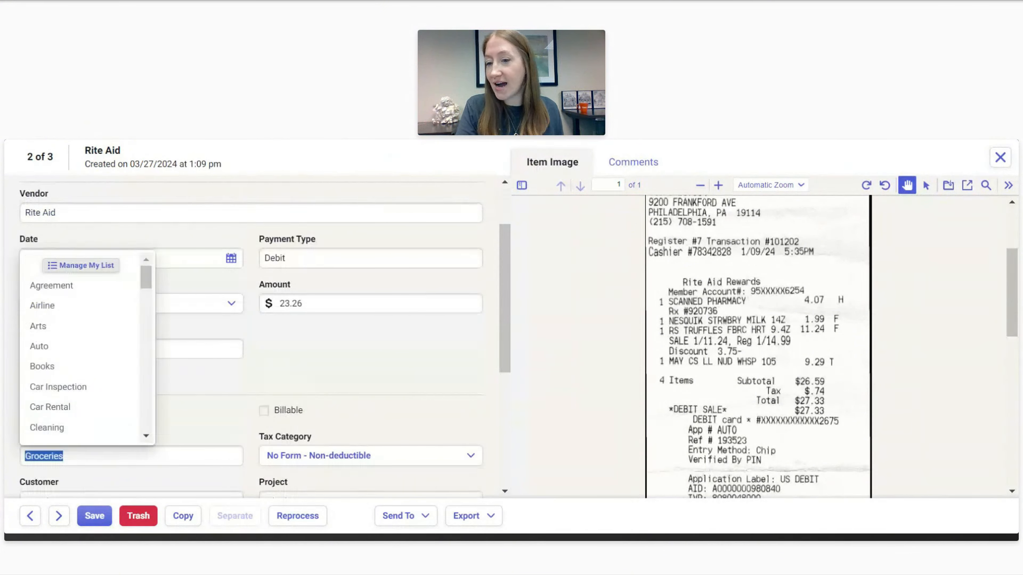
left_click(303, 361)
left_click(95, 519)
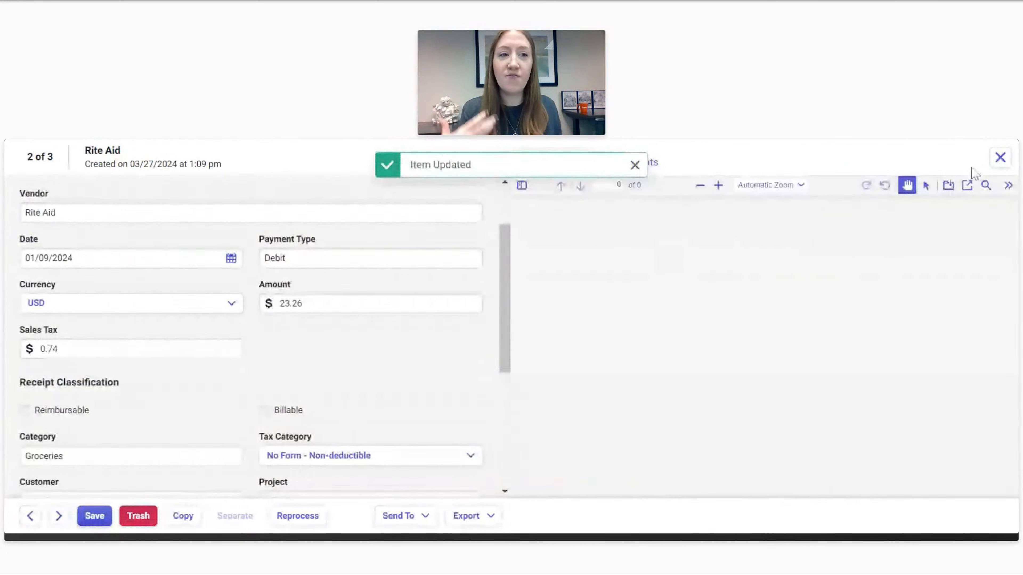
left_click(995, 163)
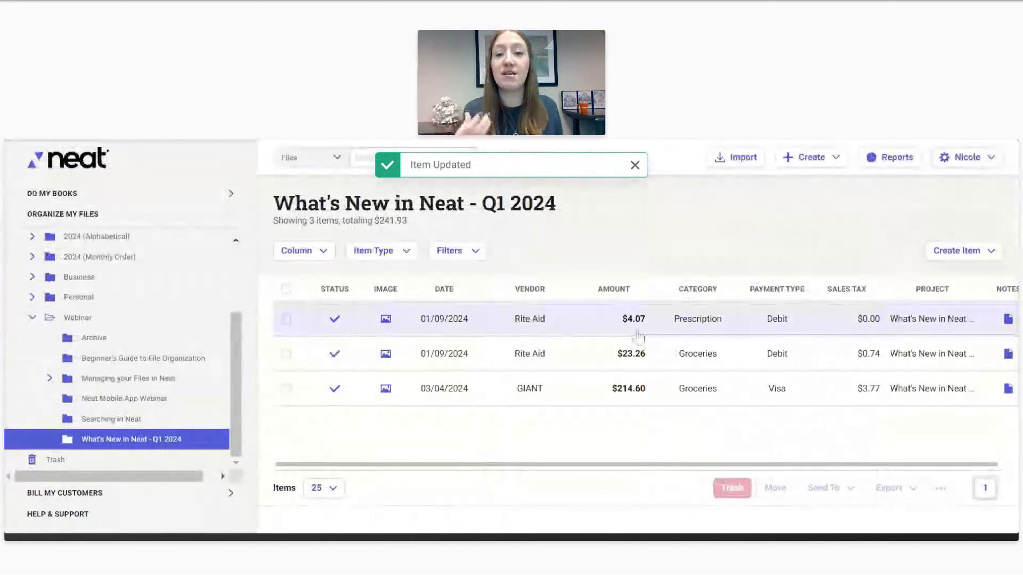
Step: Preview the images attached to both Rite Aid receipts from the item list and close the preview
left_click(389, 321)
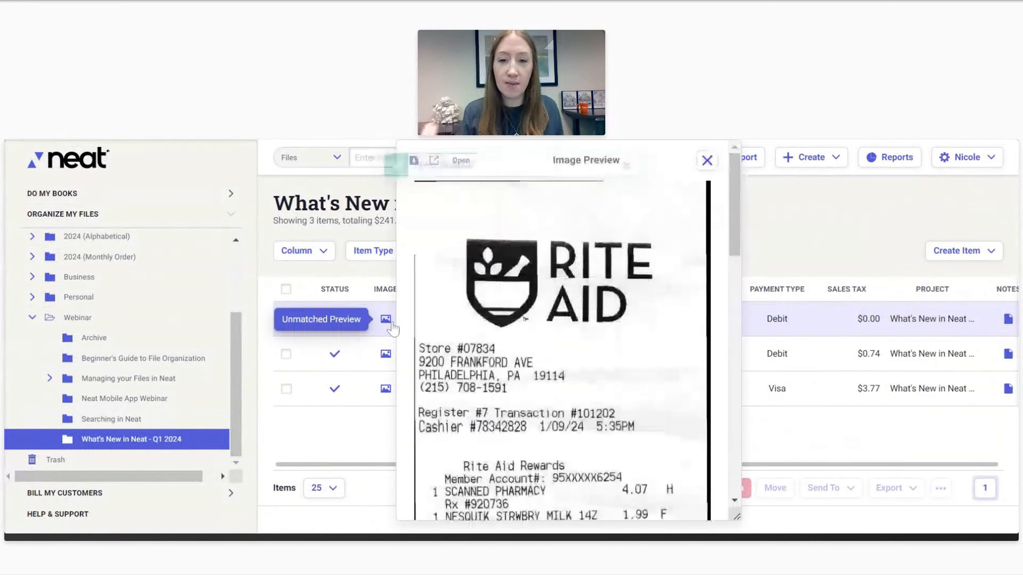
left_click(386, 354)
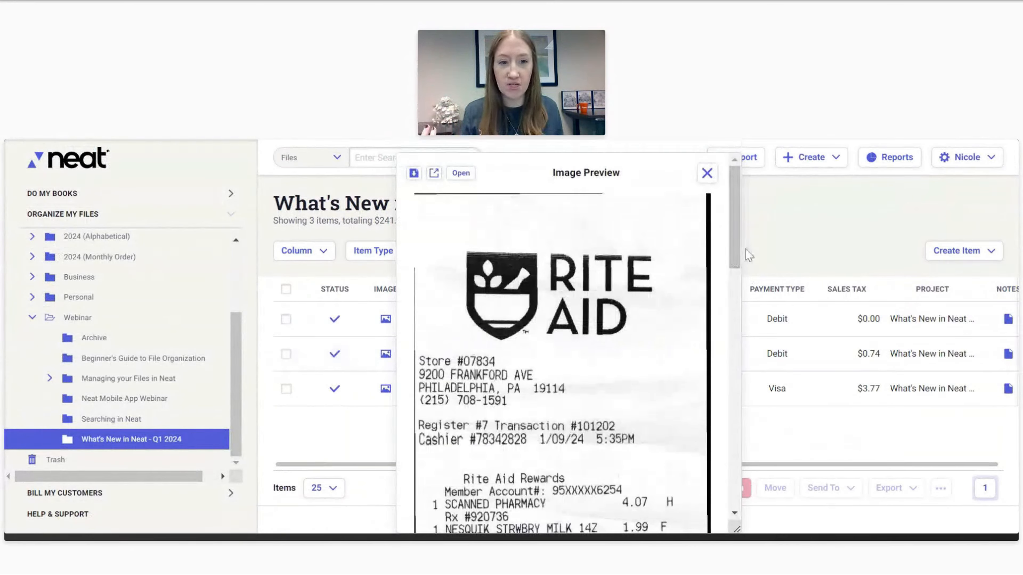
left_click(721, 173)
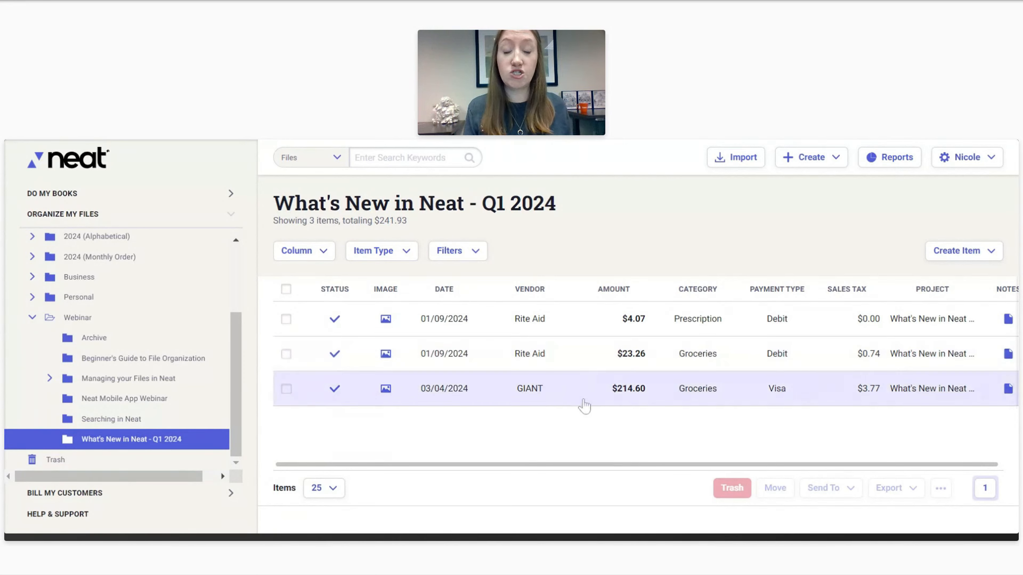
Step: Open the 03/04/2024 GIANT receipt, highlight its balance in the receipt image and examine the payment details below it
left_click(587, 401)
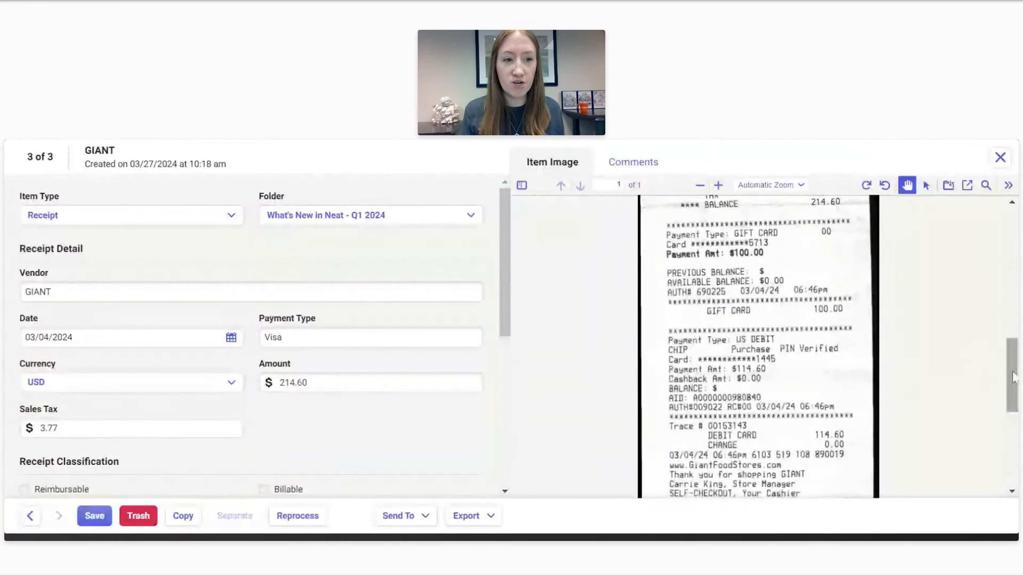
left_click_drag(1013, 378, 1014, 341)
left_click(926, 185)
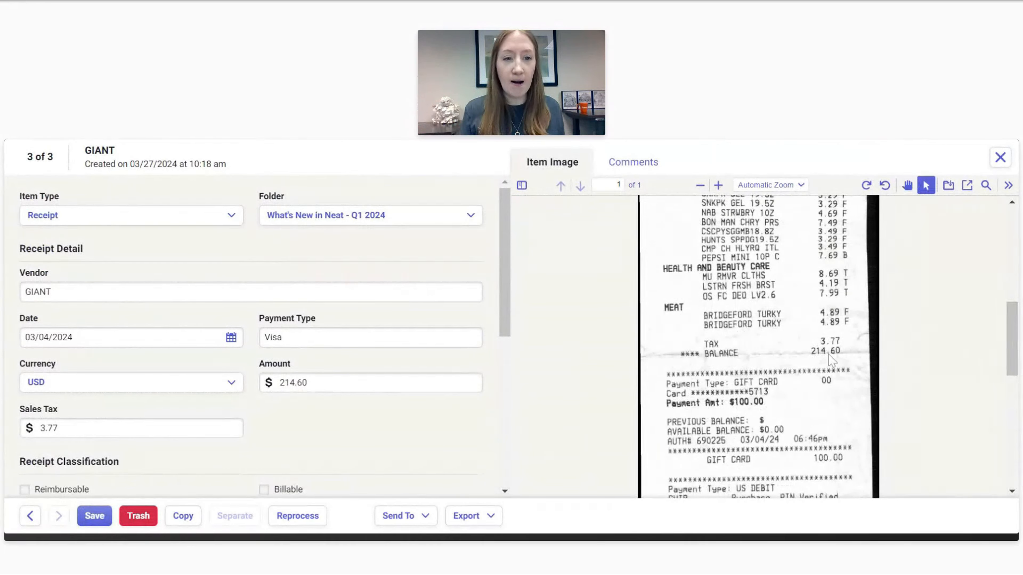
left_click_drag(810, 352, 836, 352)
left_click_drag(1012, 327, 1012, 355)
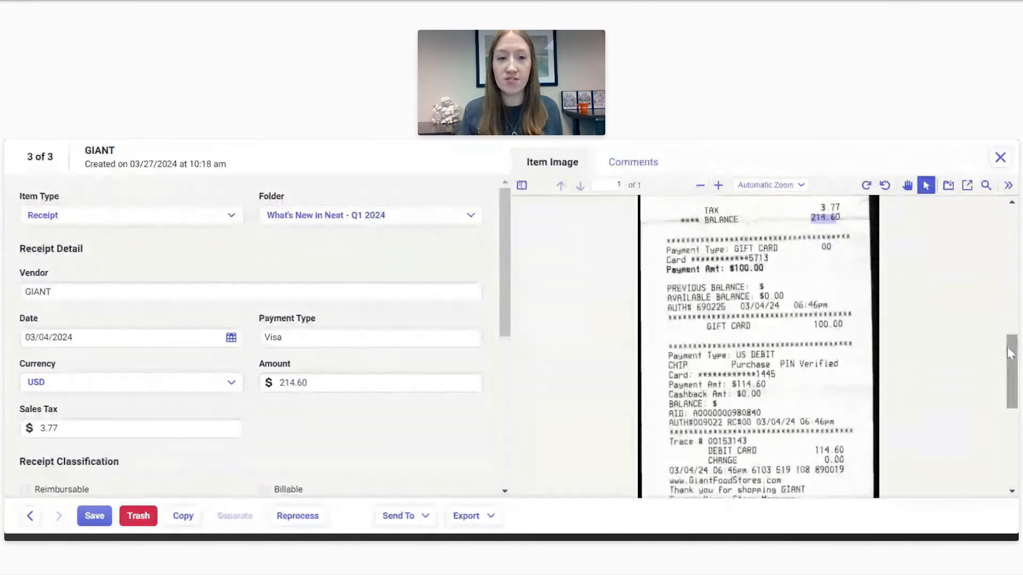
mouse_move(768, 276)
left_mouse_down()
mouse_move(710, 248)
mouse_move(766, 277)
mouse_move(711, 258)
mouse_move(775, 268)
left_mouse_up()
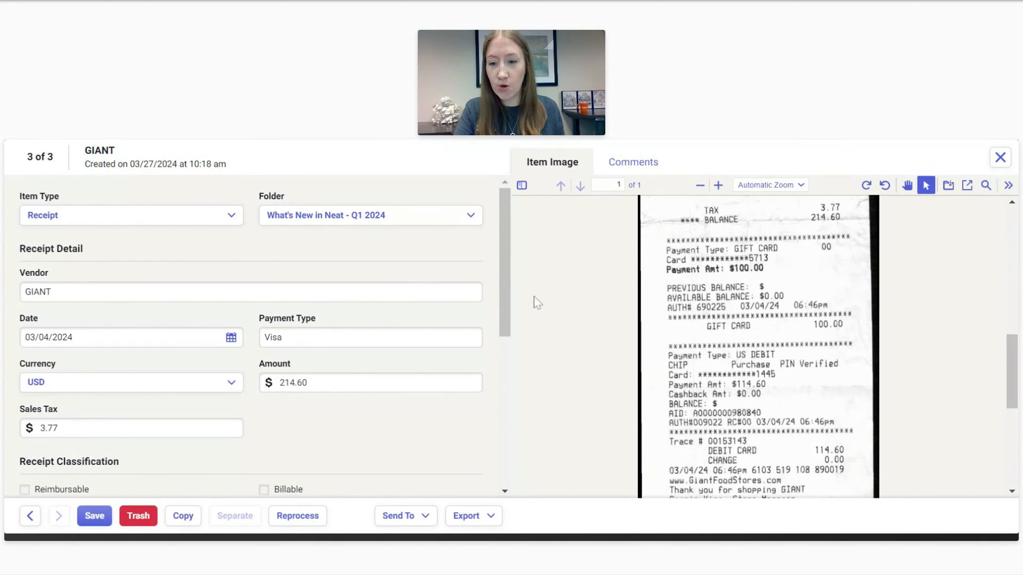
Step: Copy the GIANT receipt into the same "What's New in Neat - Q1 2024" folder and return to the item list
left_click(194, 514)
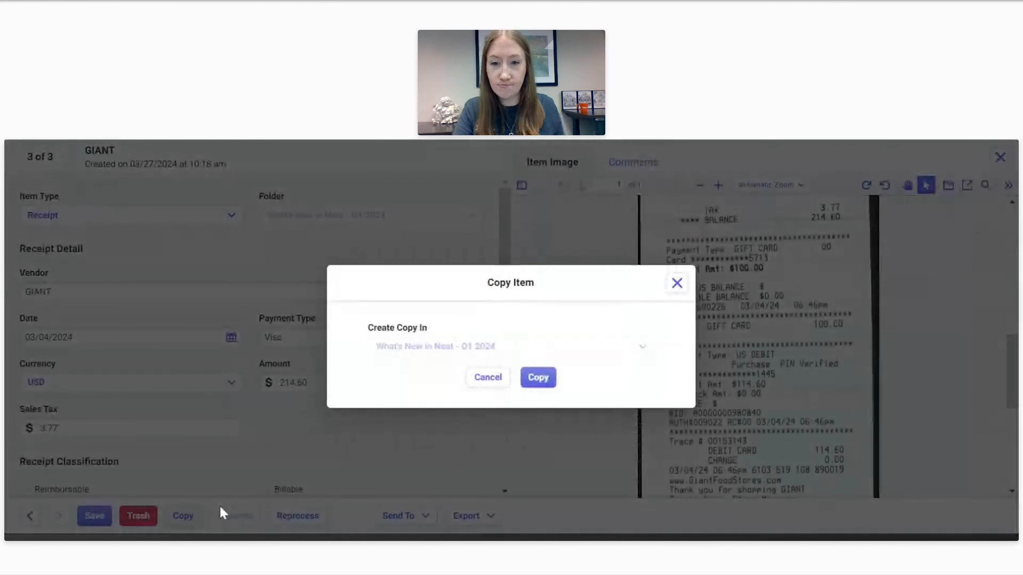
left_click(539, 379)
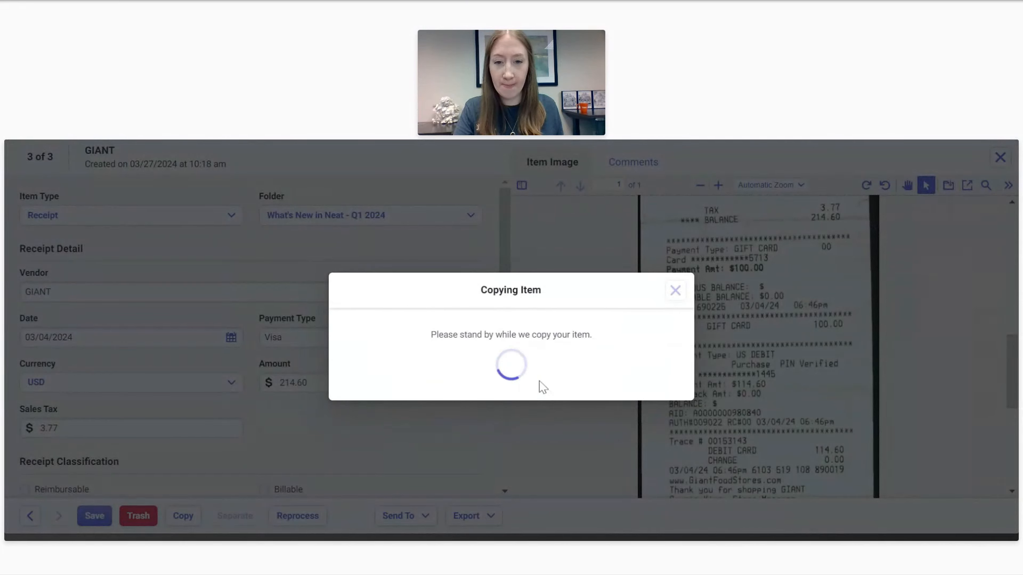
left_click(675, 290)
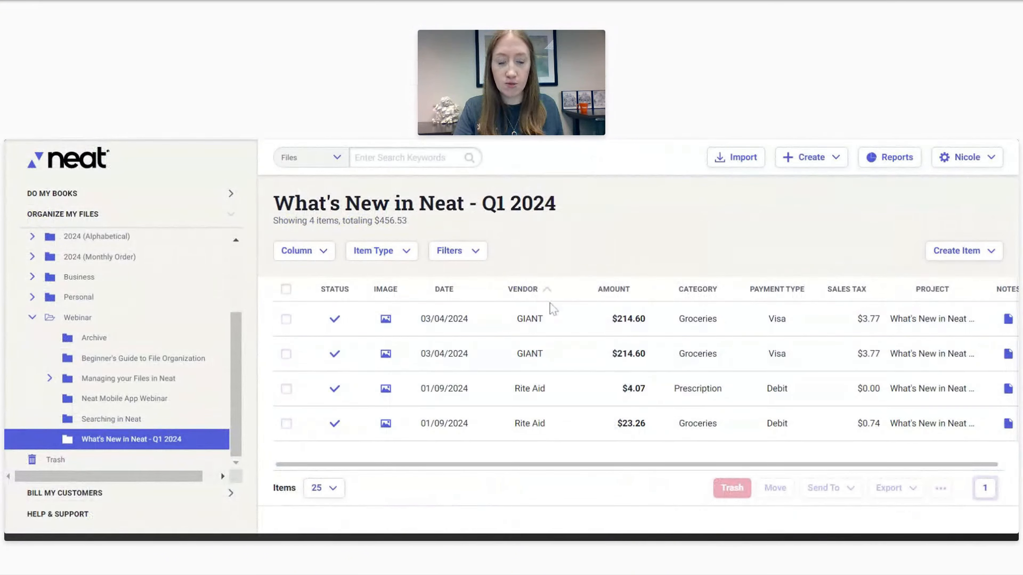
Step: Open the copied GIANT receipt and set its amount to 100.00
left_click(490, 328)
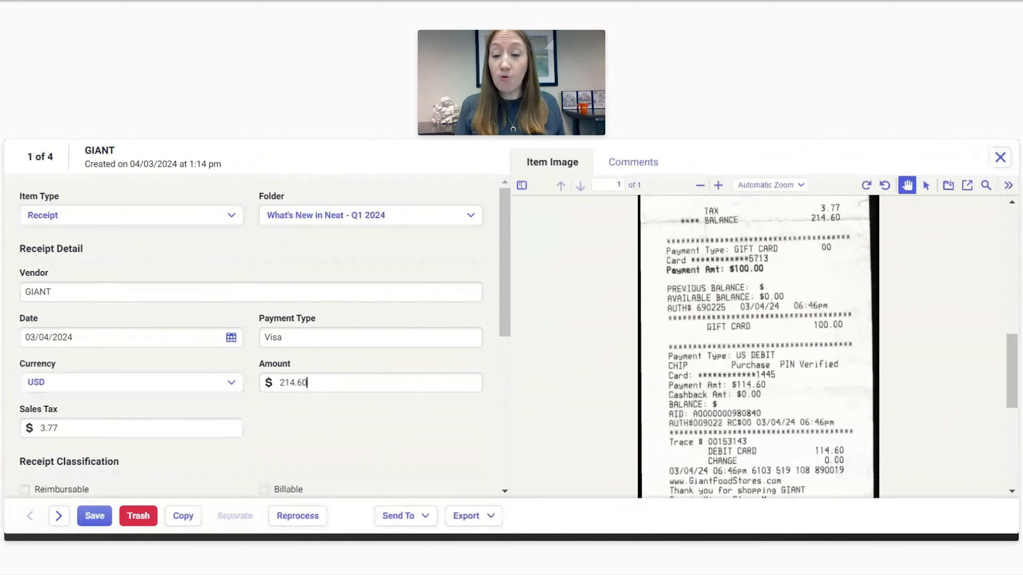
key("ctrl+a")
type("100.00")
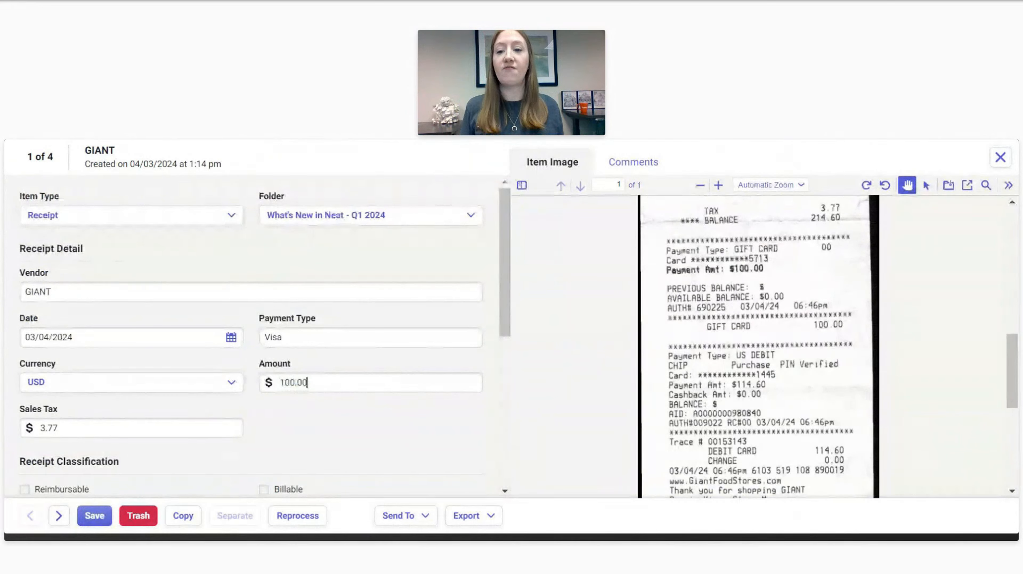
Step: Set the copied GIANT receipt's payment type to Gift Card
left_click(376, 342)
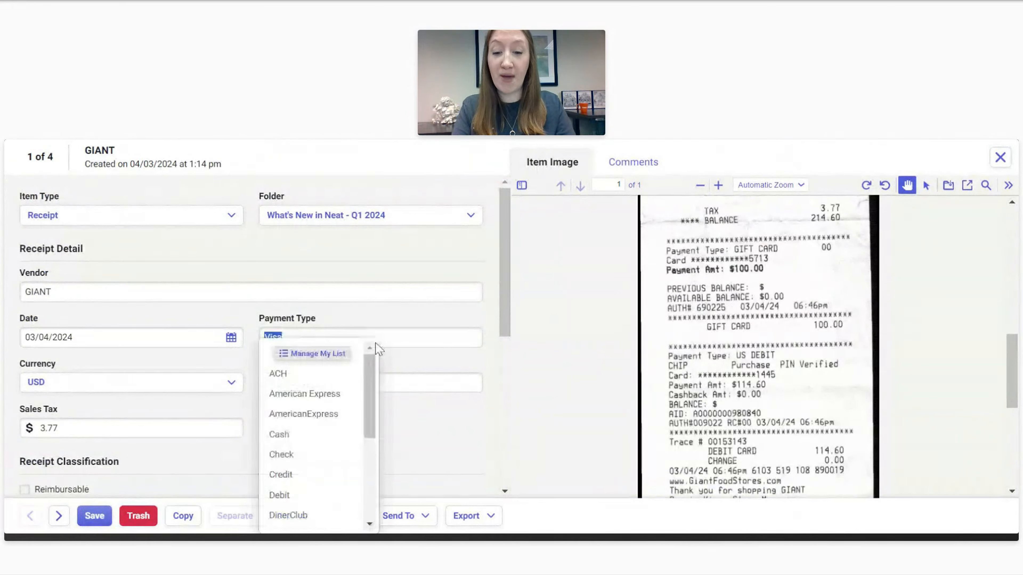
type("Gift")
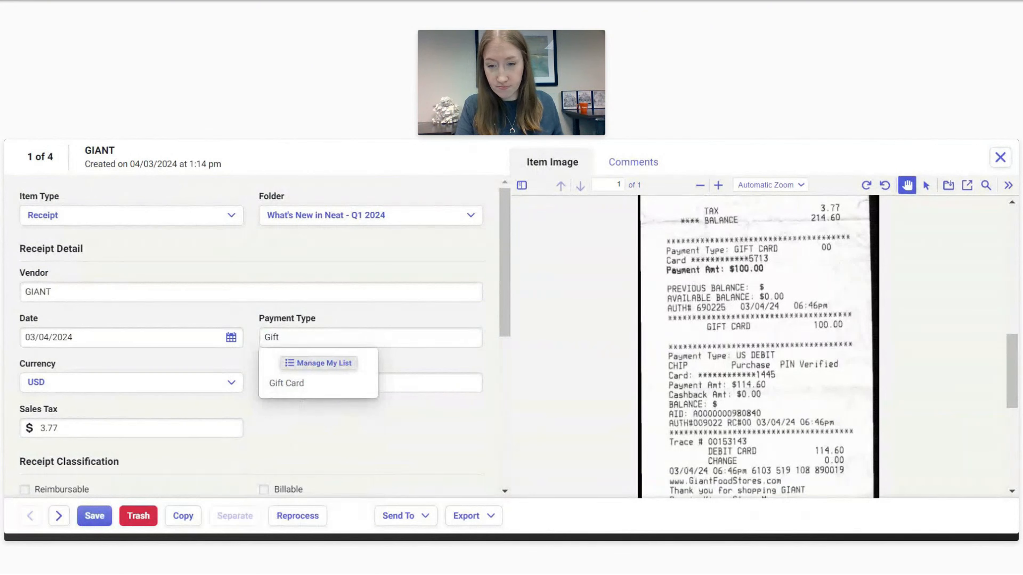
left_click(308, 383)
Step: Clear the copied GIANT receipt's sales tax to 0.00, then save the receipt and return to the item list
left_click(59, 428)
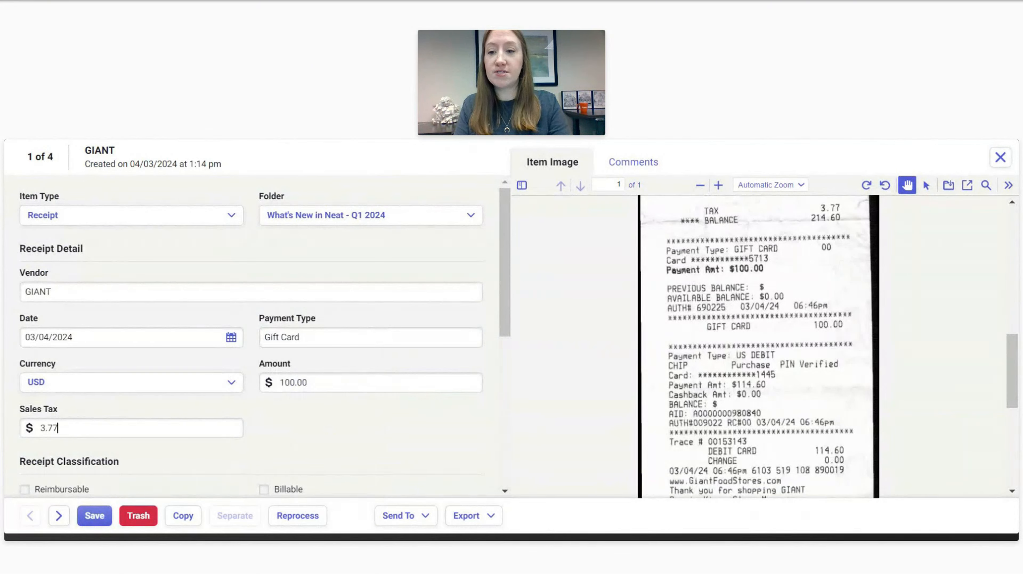
left_click_drag(59, 428, 39, 428)
key("BackSpace")
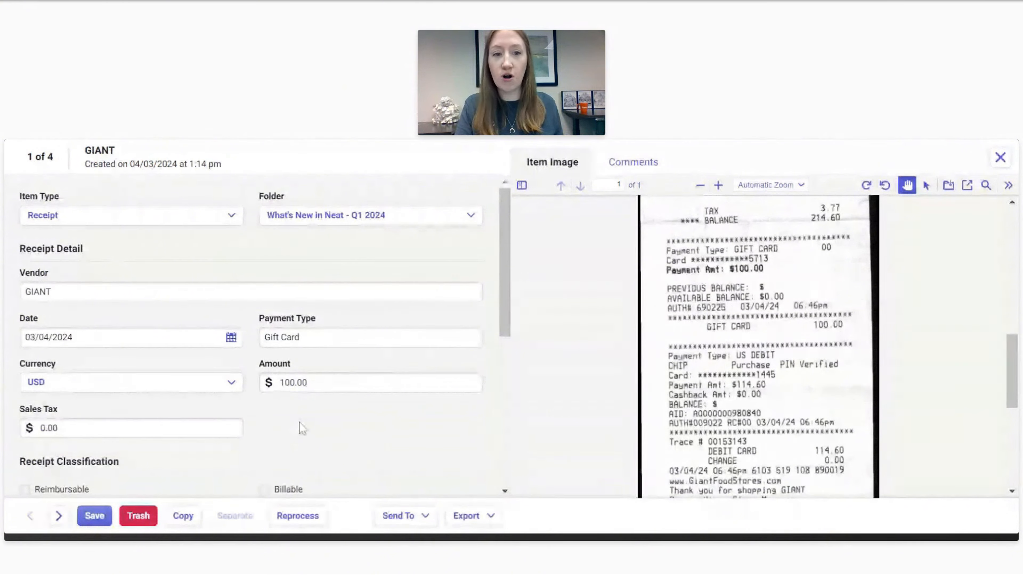
scroll(300, 428, "down", 2)
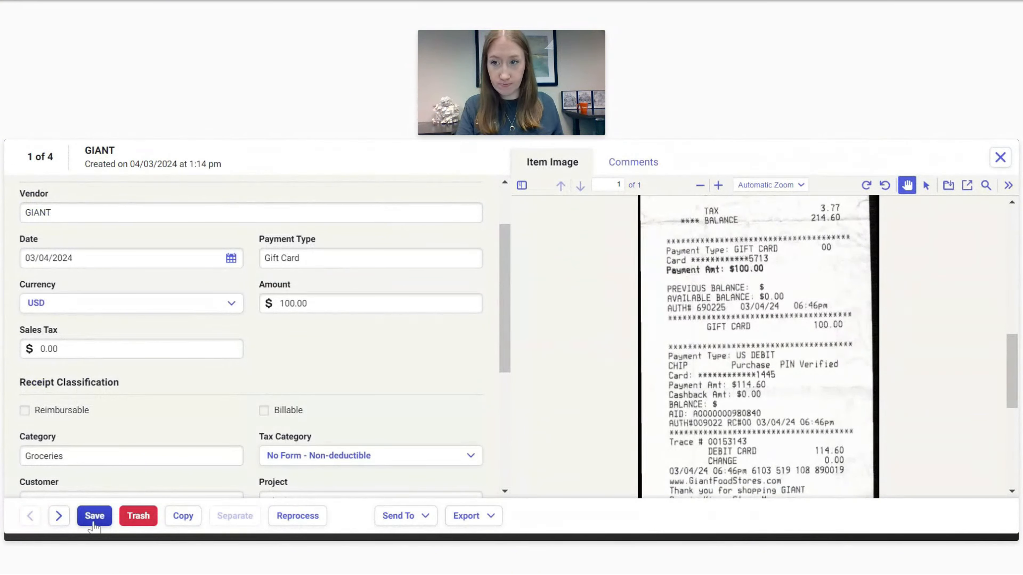
left_click(100, 522)
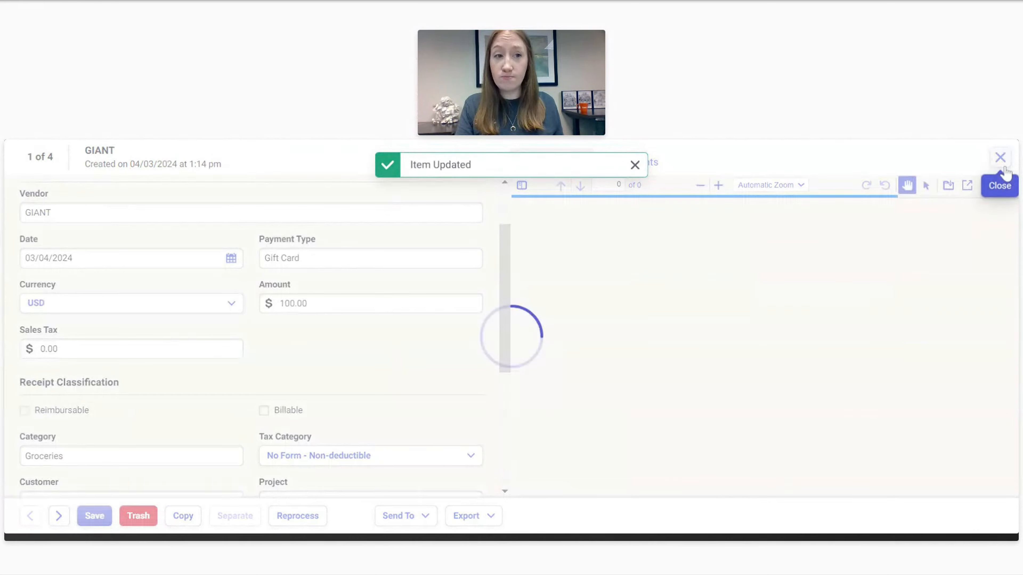
left_click(1003, 162)
Step: Open the original GIANT receipt paid by Visa and set its amount to 114.60
left_click(544, 356)
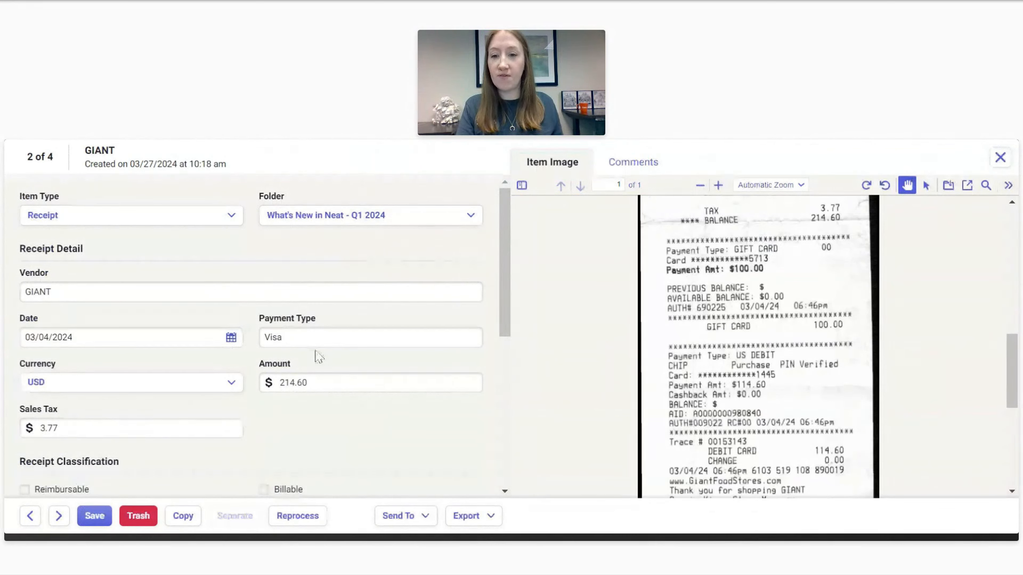
double_click(293, 383)
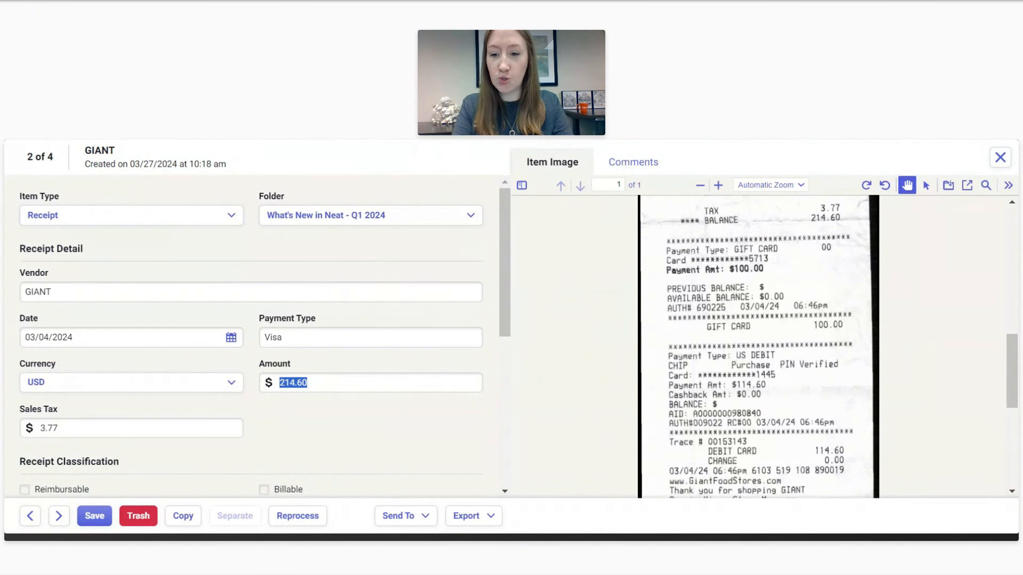
type("114.60")
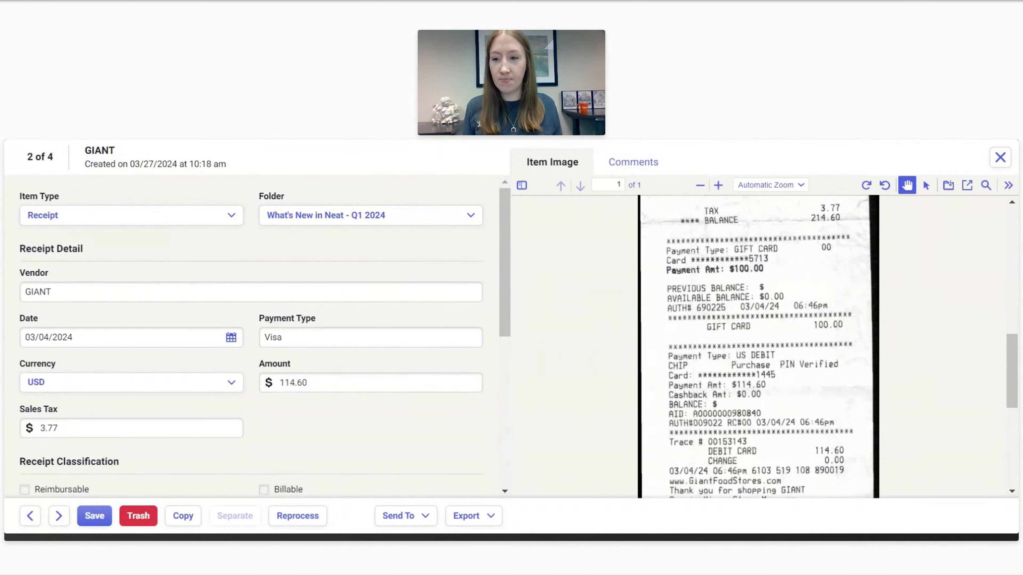
key("Tab")
left_click(338, 415)
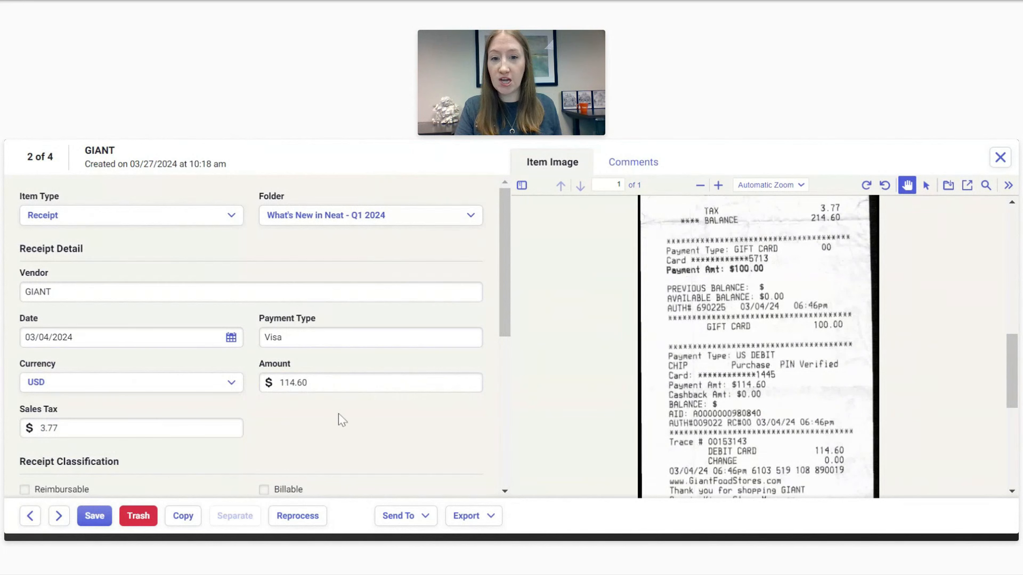
Step: Check the original GIANT receipt's classification fields, then save it and return to the item list
scroll(513, 261, "down", 1)
scroll(513, 272, "down", 3)
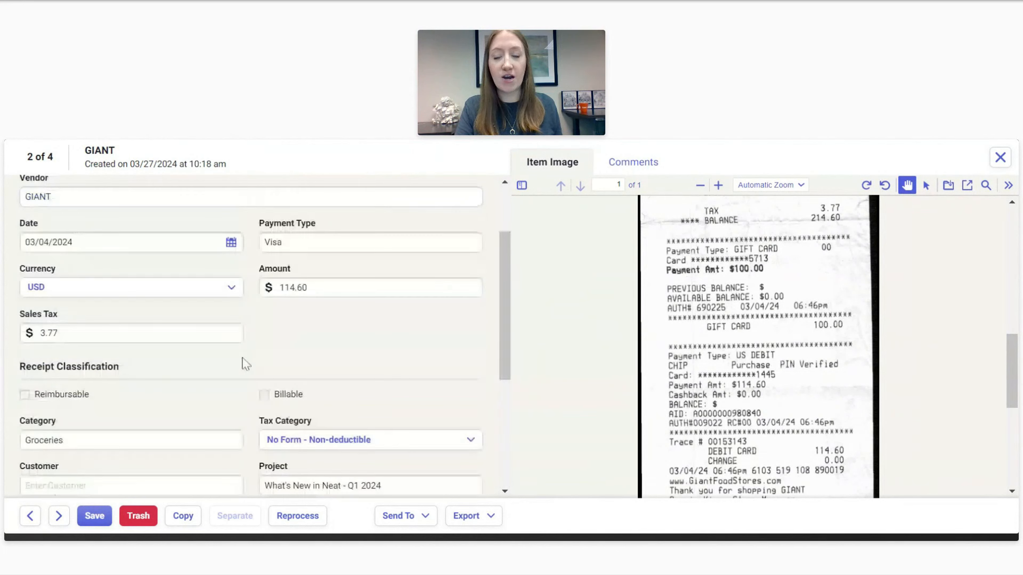
left_click(101, 518)
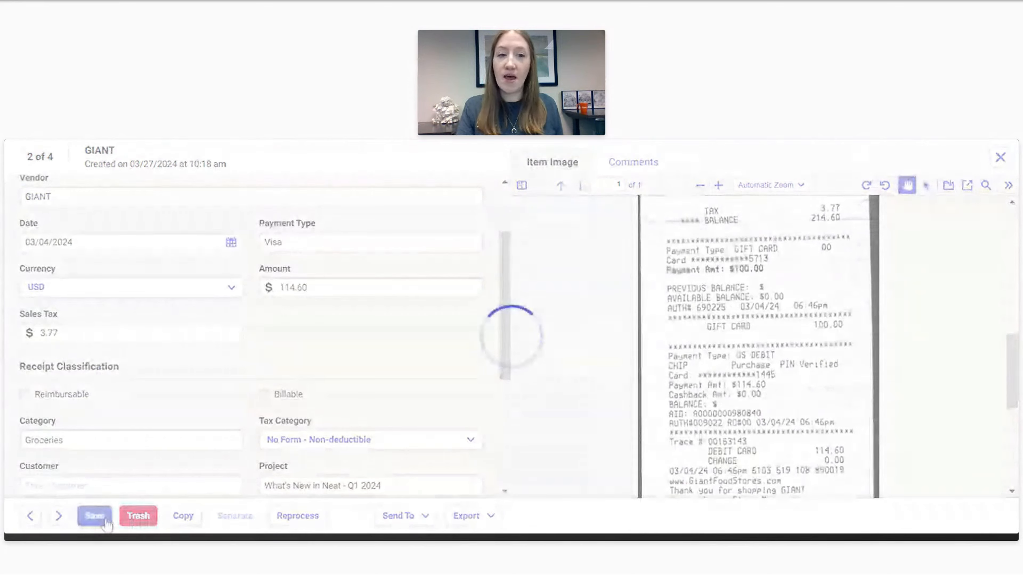
left_click(999, 157)
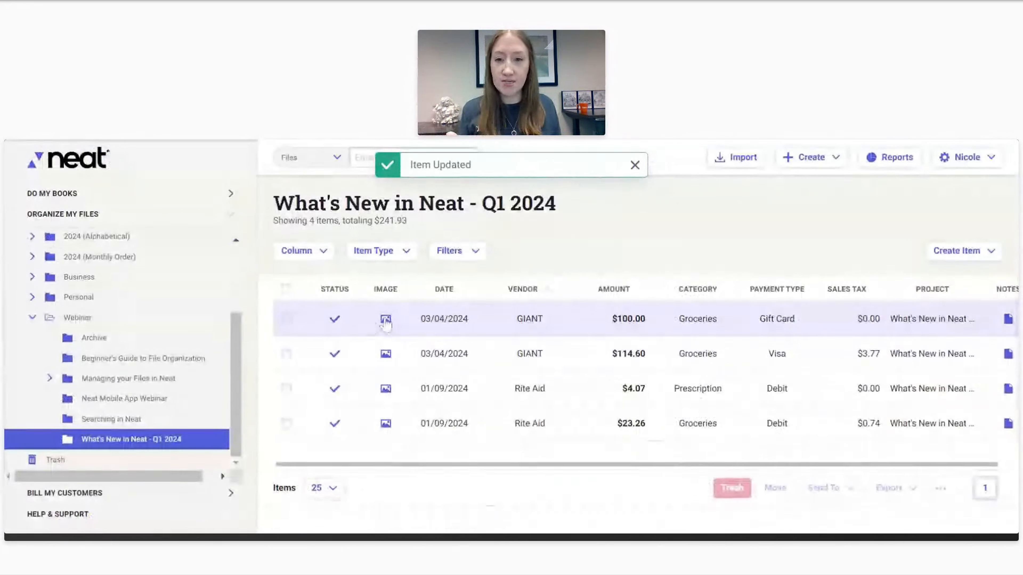
Step: Preview the image attached to the Gift Card GIANT receipt from the item list and close the preview
left_click(385, 319)
left_click(707, 160)
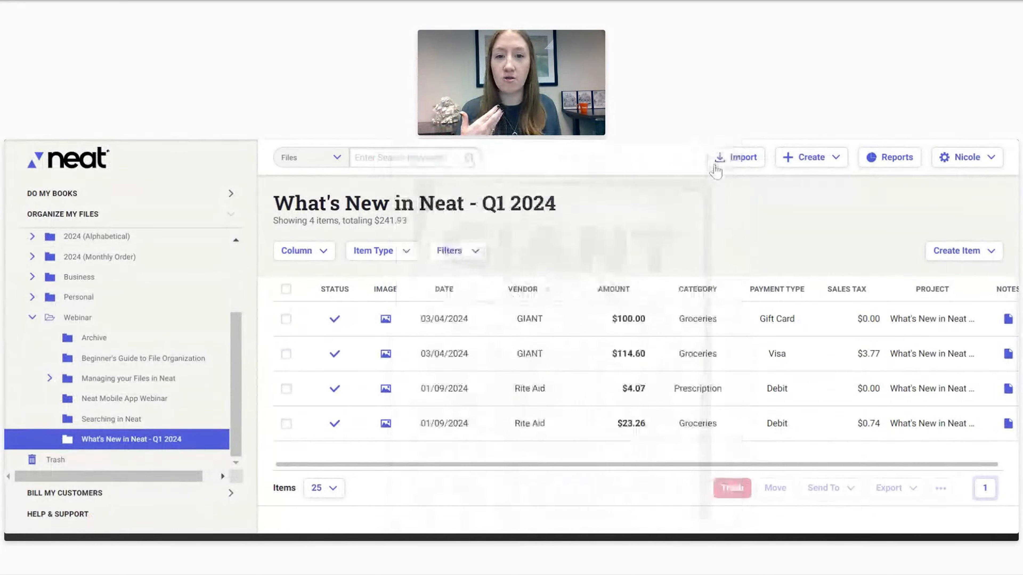